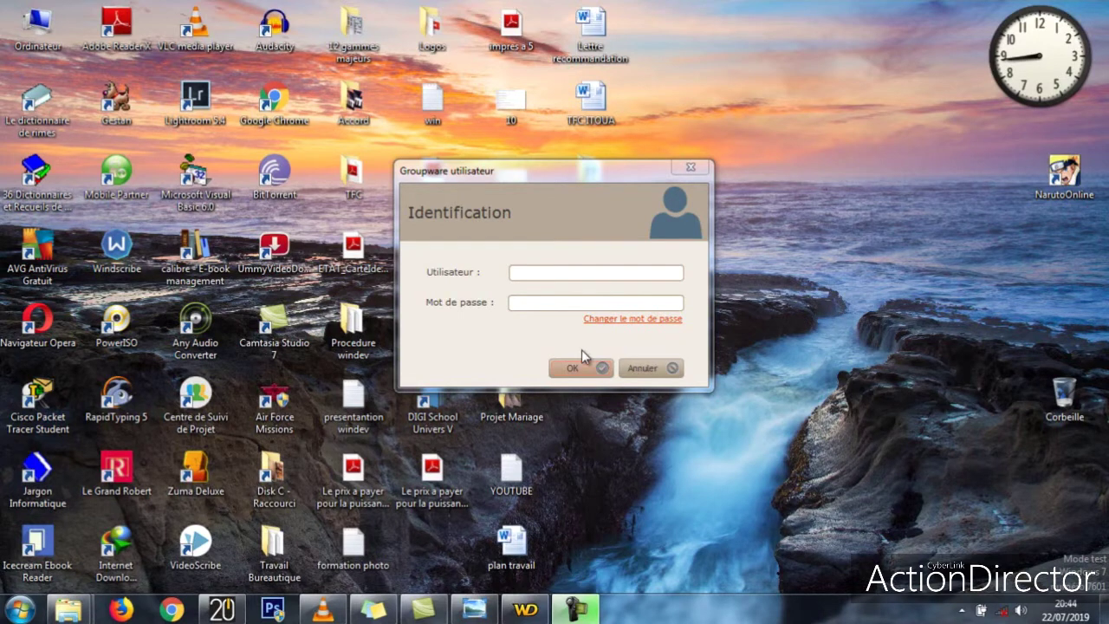
- Enter superviseur as the user and fill in the account password, and try to sign in
left_click(539, 268)
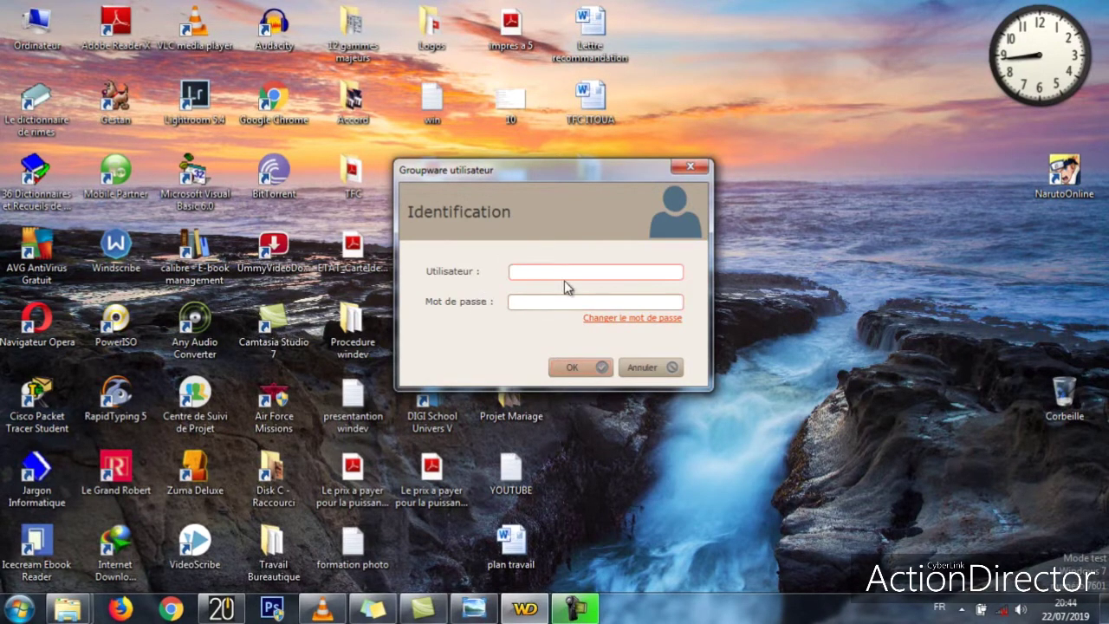
type("superviseur")
key("Tab")
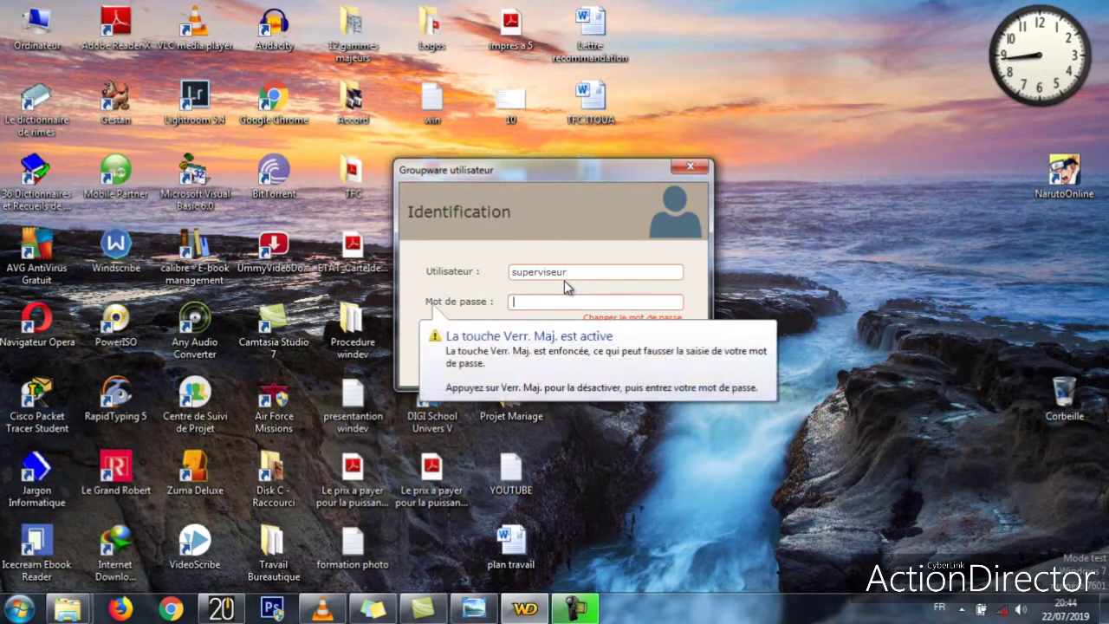
type("****")
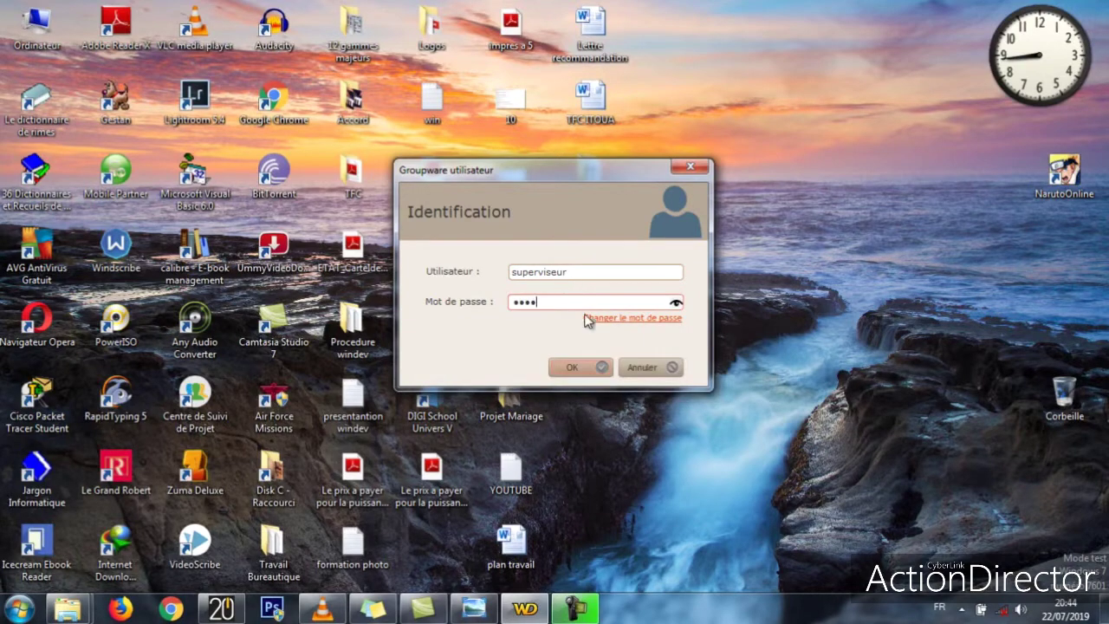
left_click(574, 367)
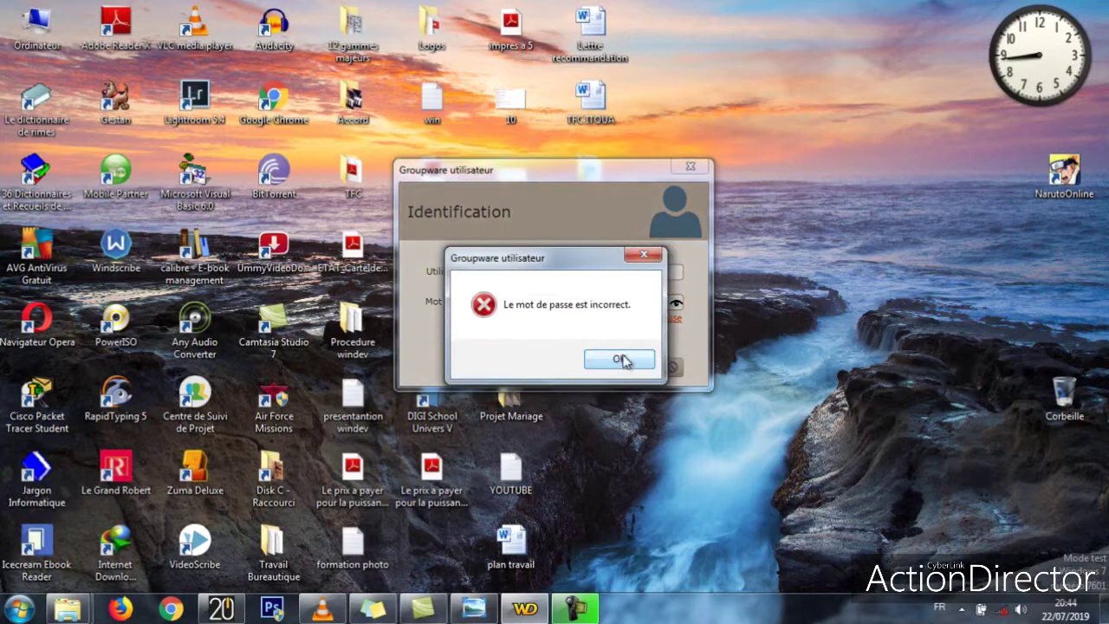
left_click(622, 361)
- Replace the account password, sign in to the supervisor account, and launch the application
left_click(624, 274)
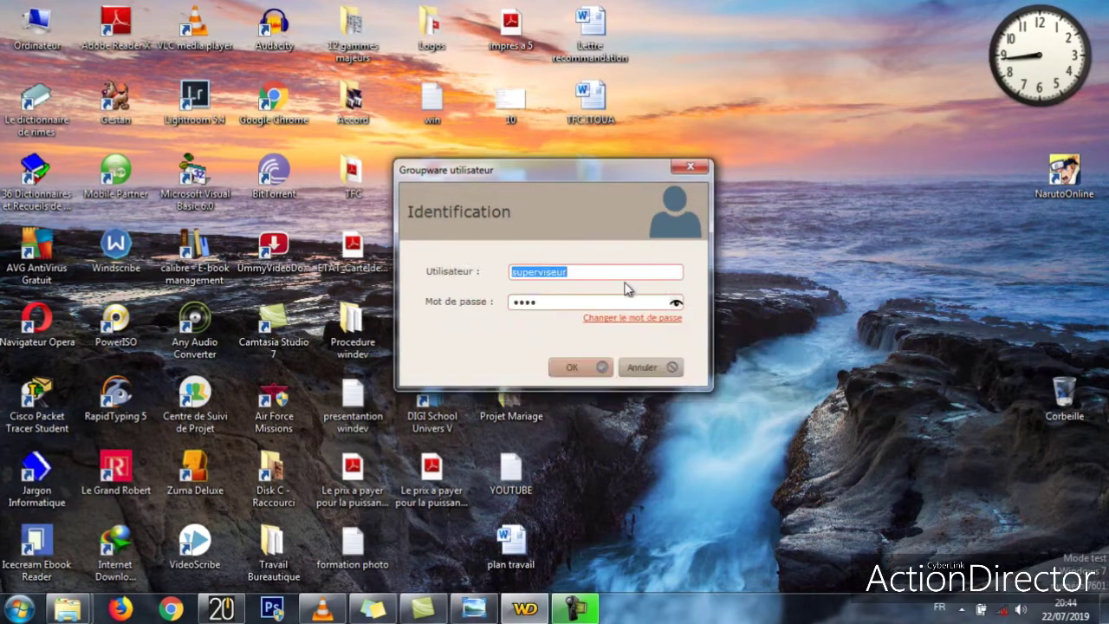
double_click(533, 304)
type("superviseur")
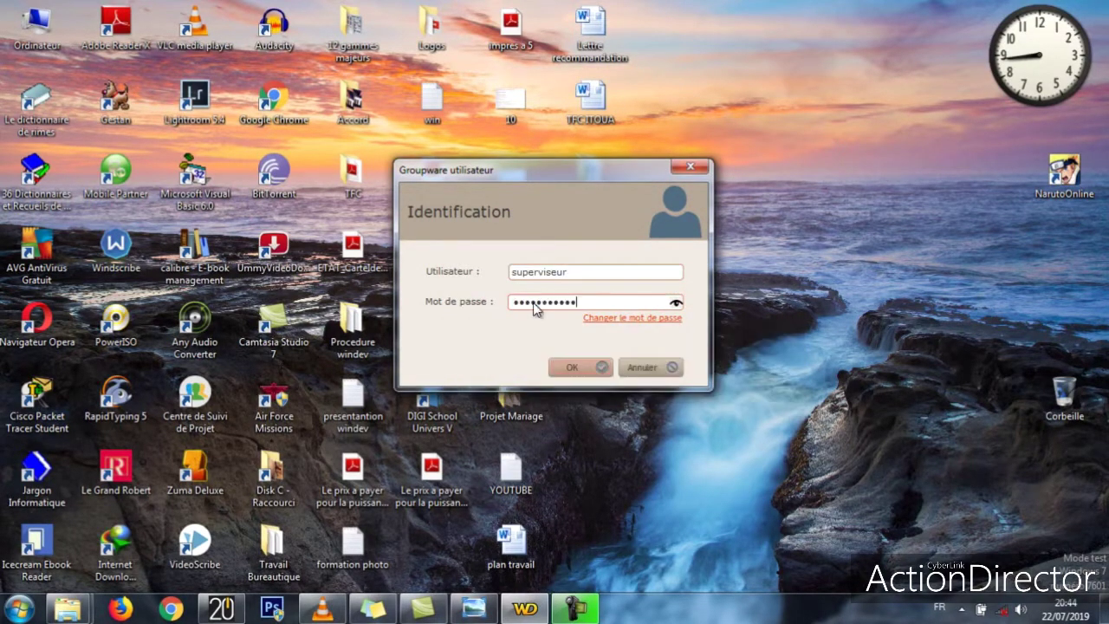
left_click(570, 367)
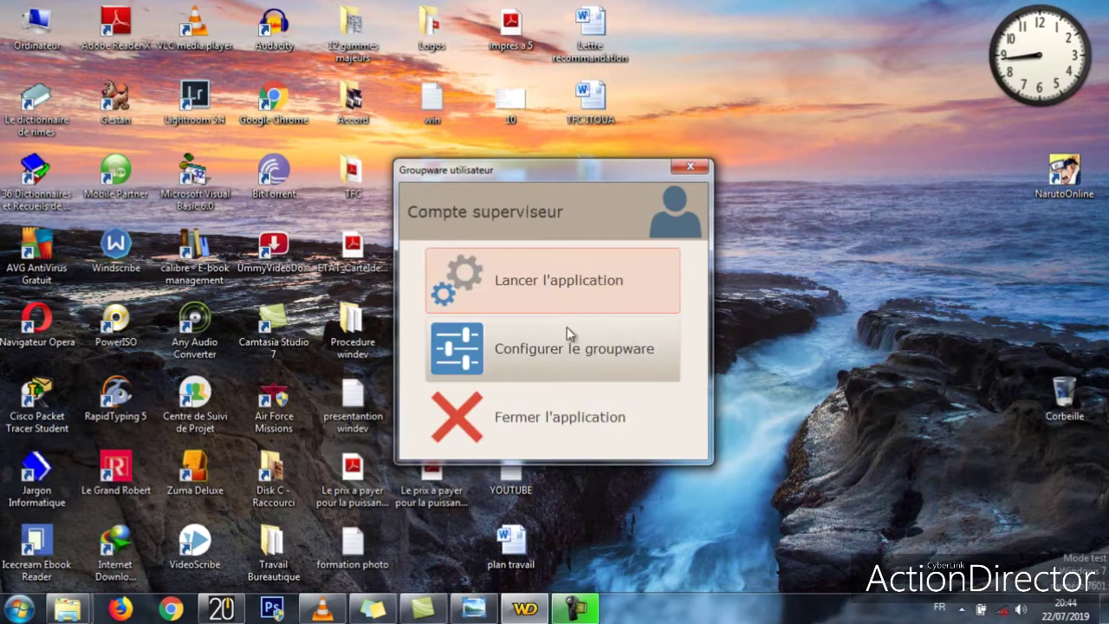
left_click(558, 290)
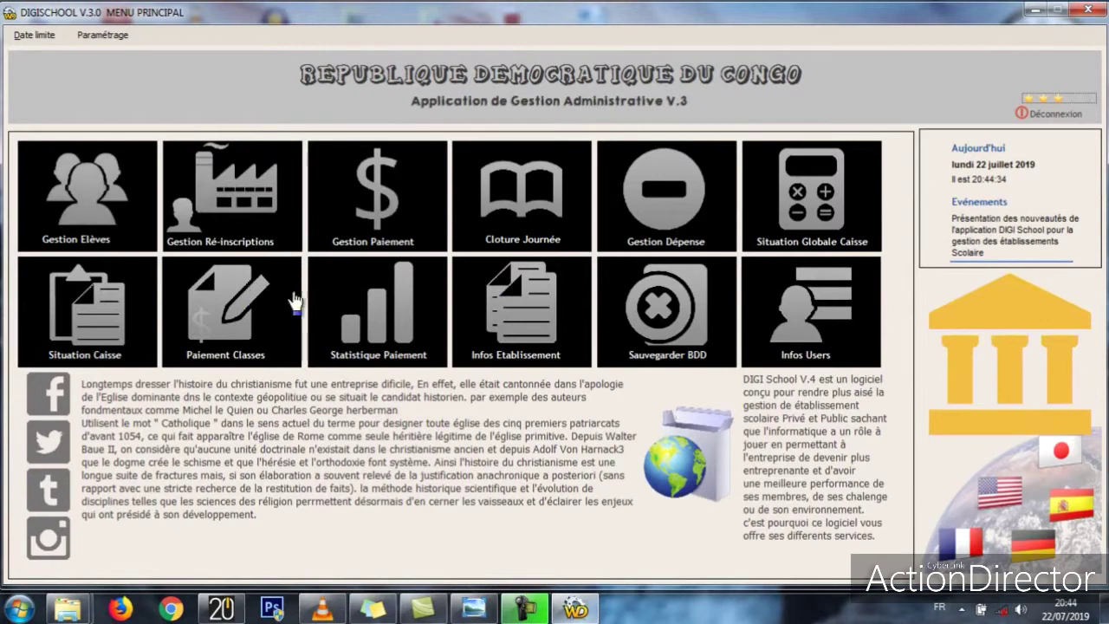
- Open the student management list and select the third student
left_click(106, 225)
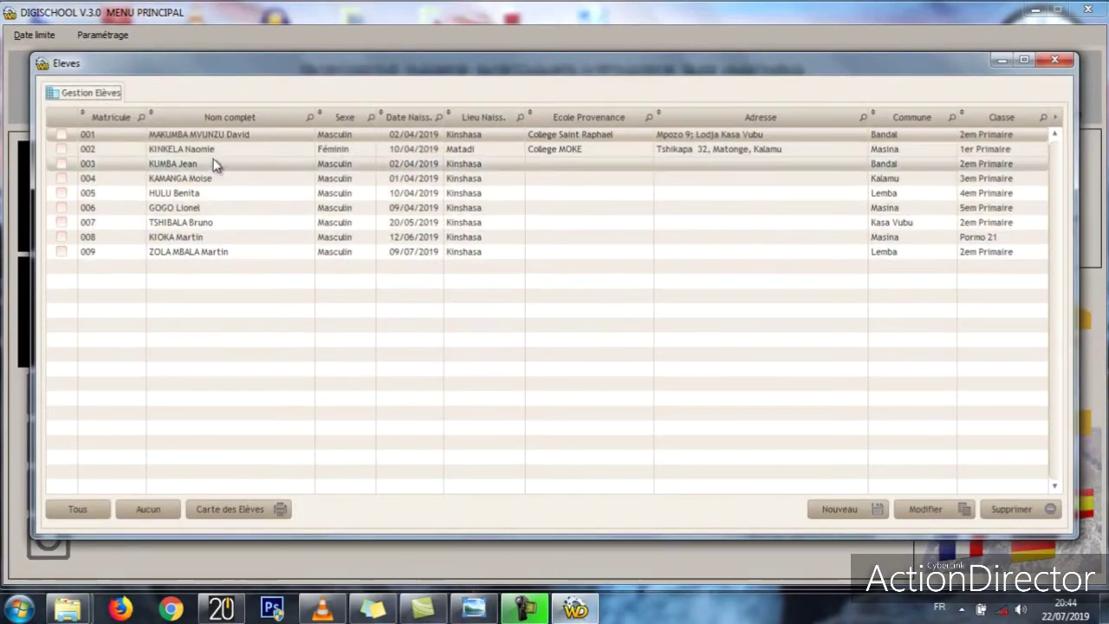
left_click(416, 167)
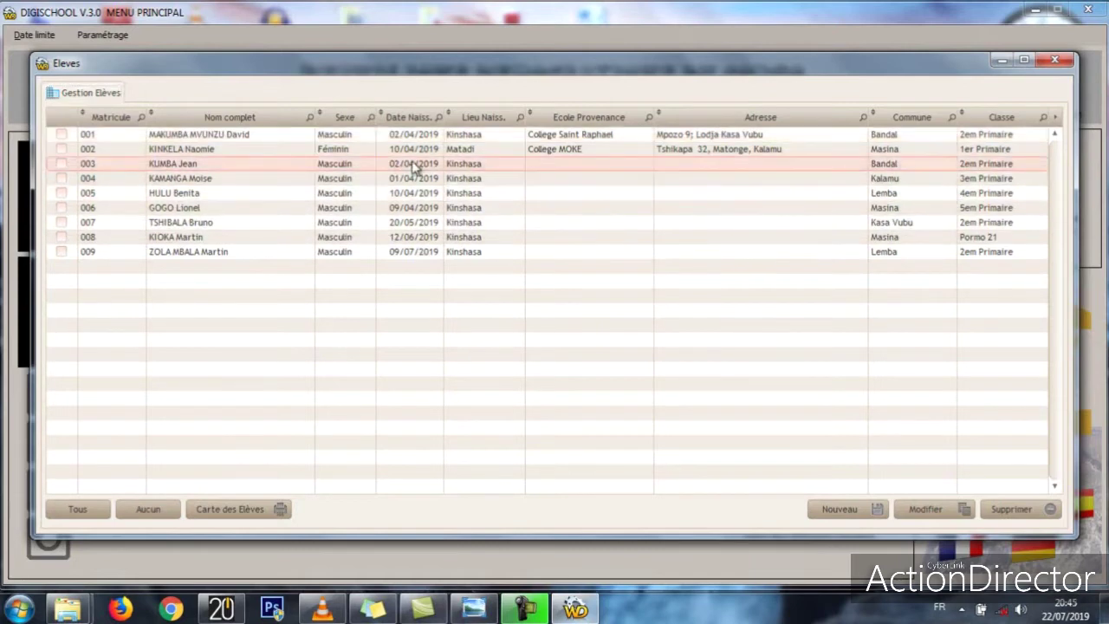
- Start a new student record, choose the picture femme (3) as its photo, and close the form without saving
left_click(862, 512)
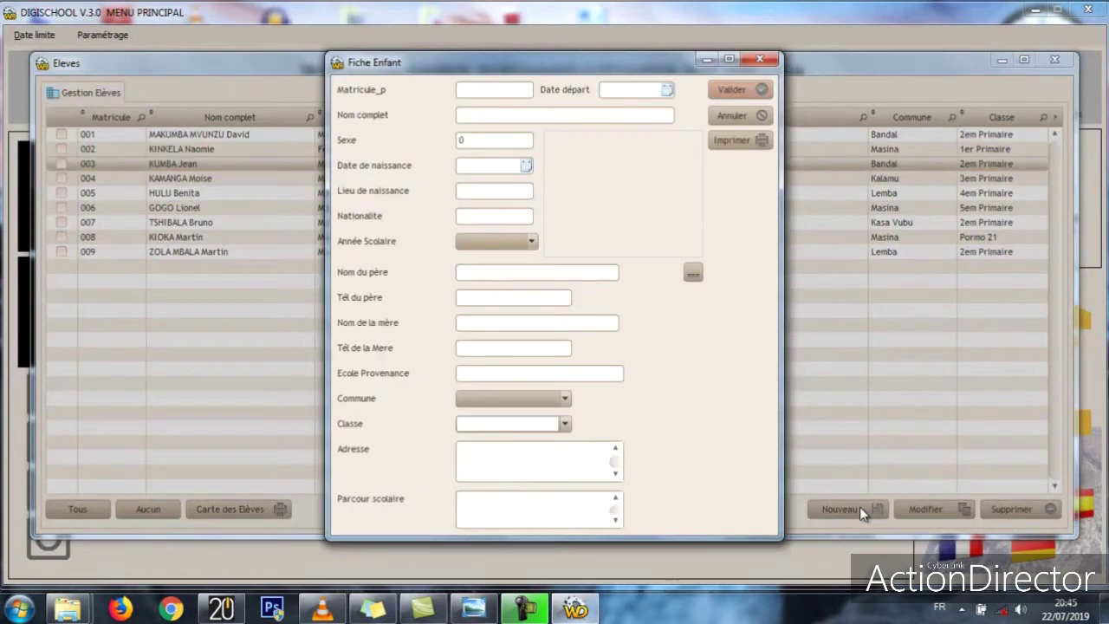
left_click(694, 274)
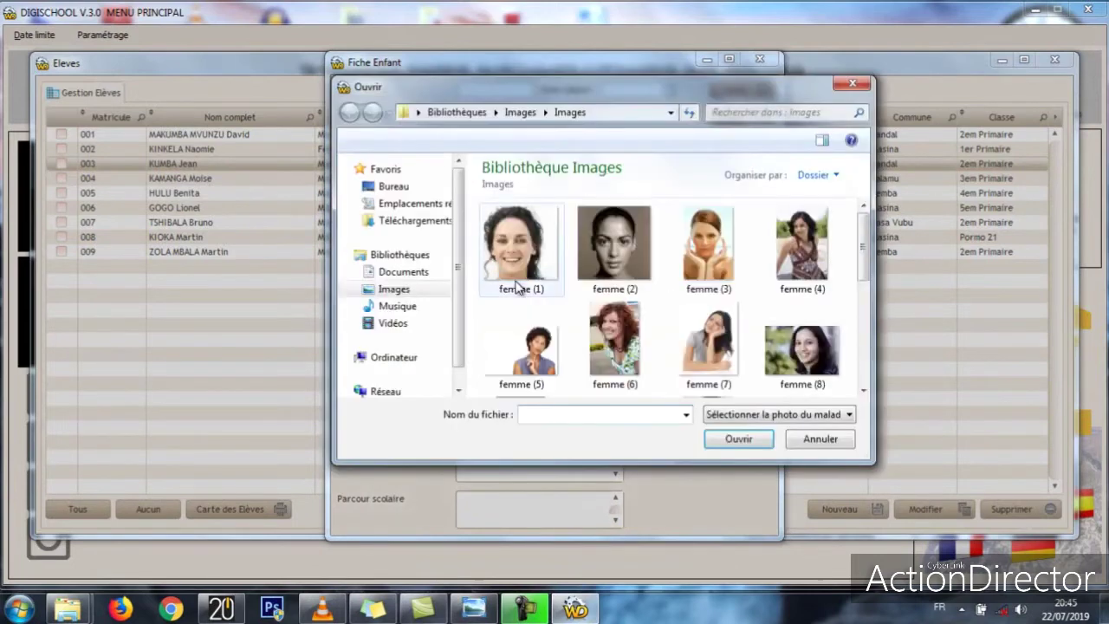
double_click(707, 259)
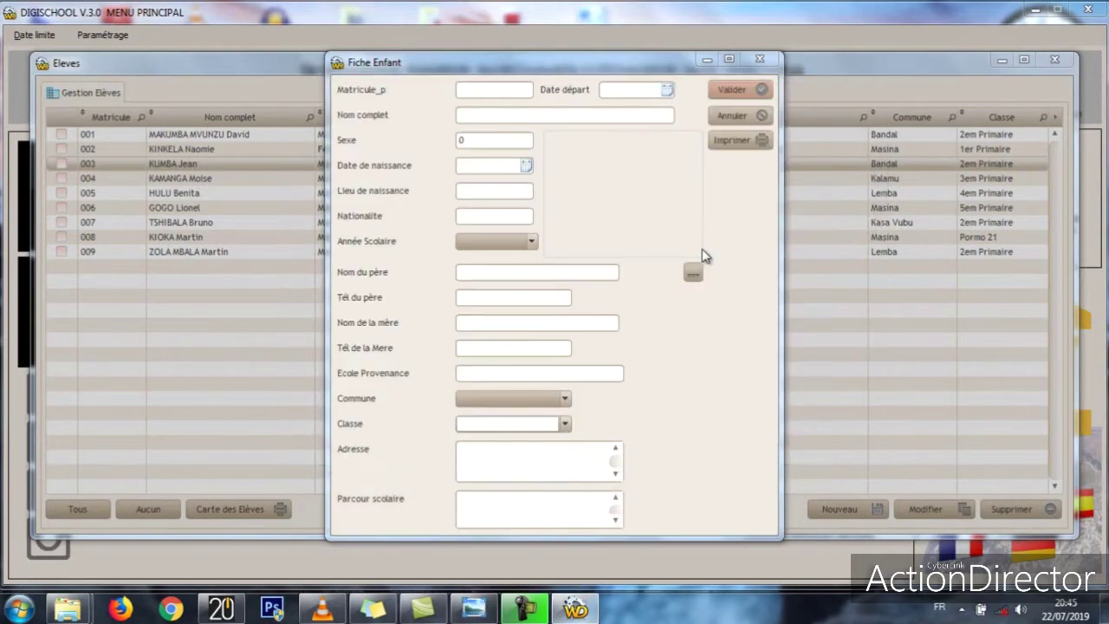
left_click(760, 59)
- Tick the fifth student in the list and generate the print preview of the student cards
left_click(693, 193)
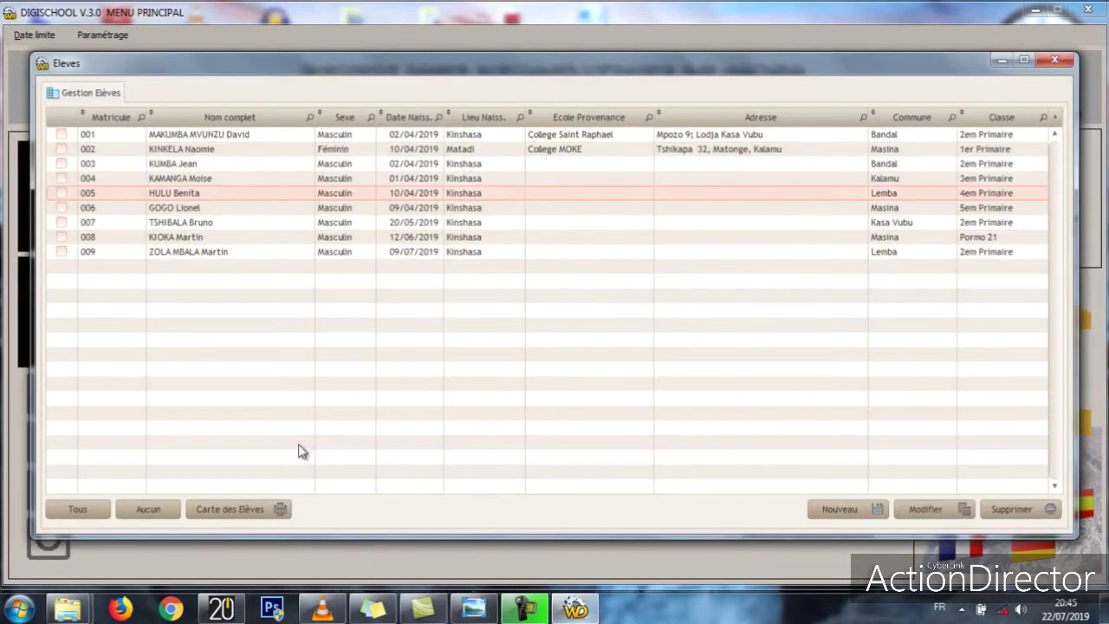
left_click(234, 512)
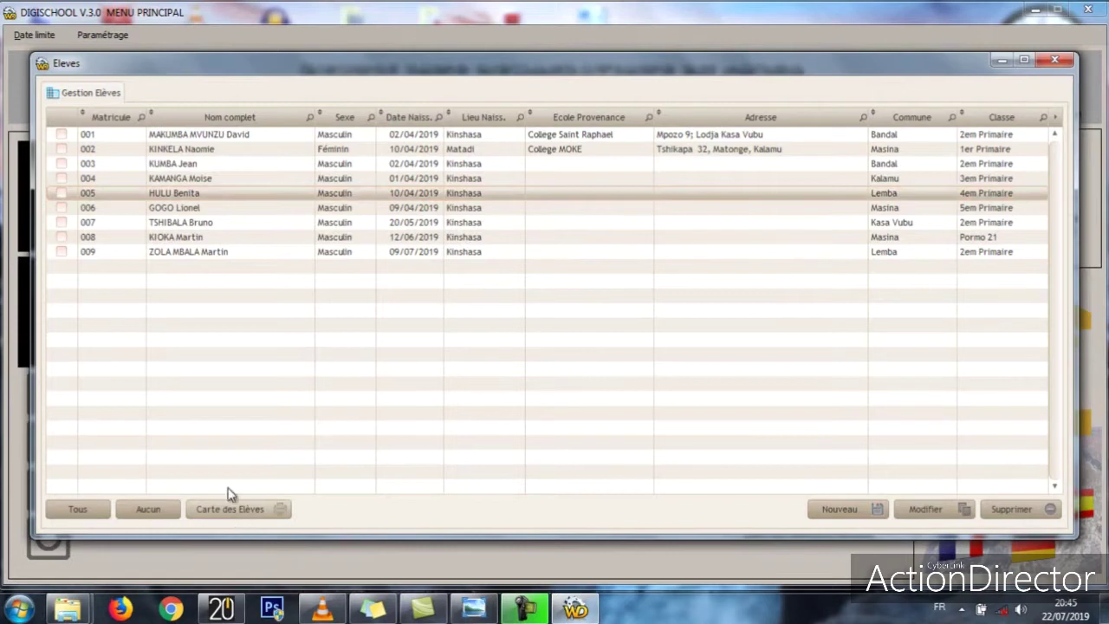
left_click(61, 193)
left_click(259, 511)
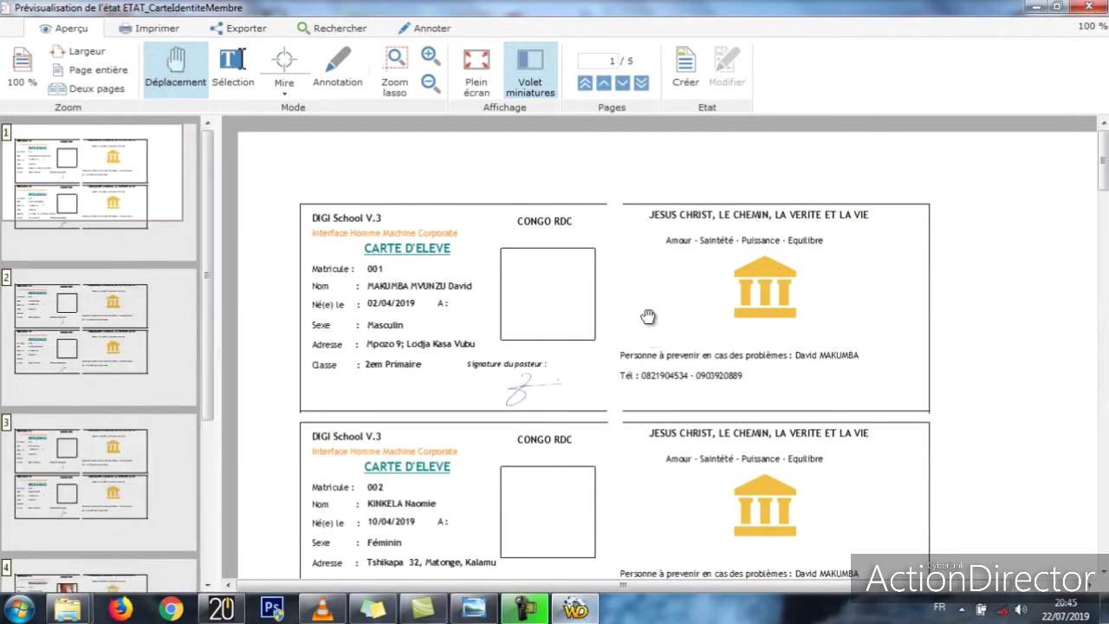
- Examine the student cards on the first preview page, and close the preview and the student list
scroll(648, 316, "down", 3)
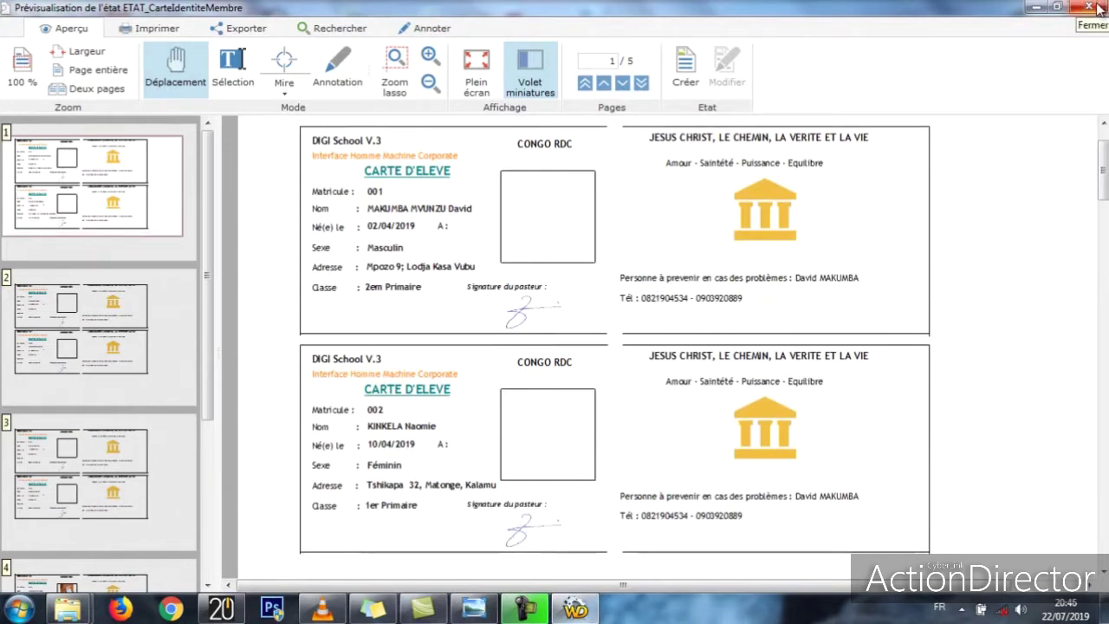
scroll(835, 228, "down", 1)
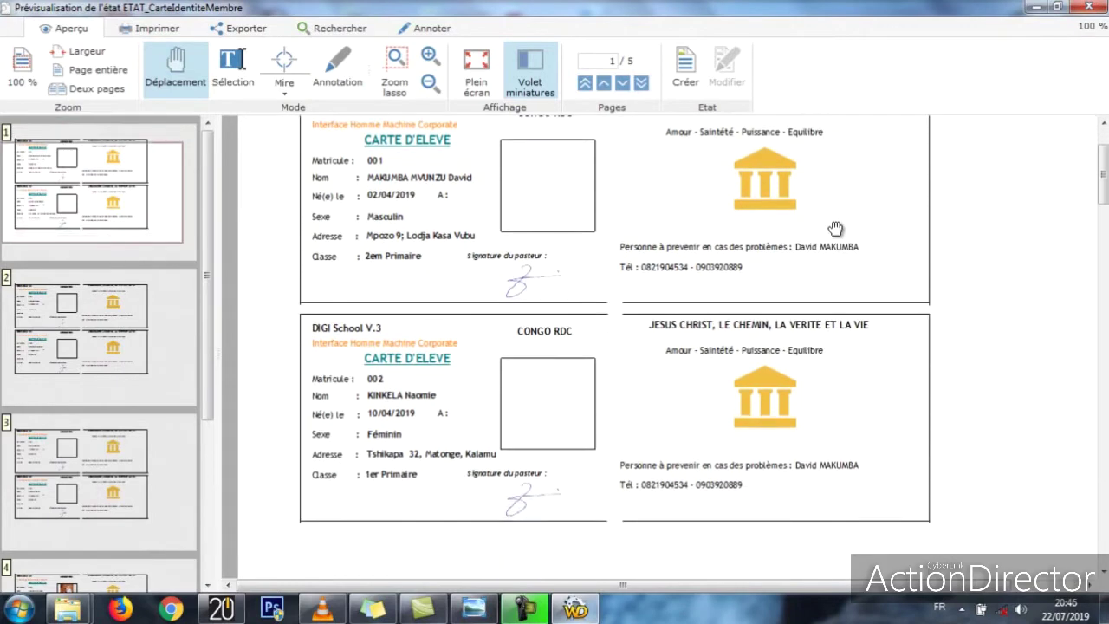
scroll(836, 228, "down", 3)
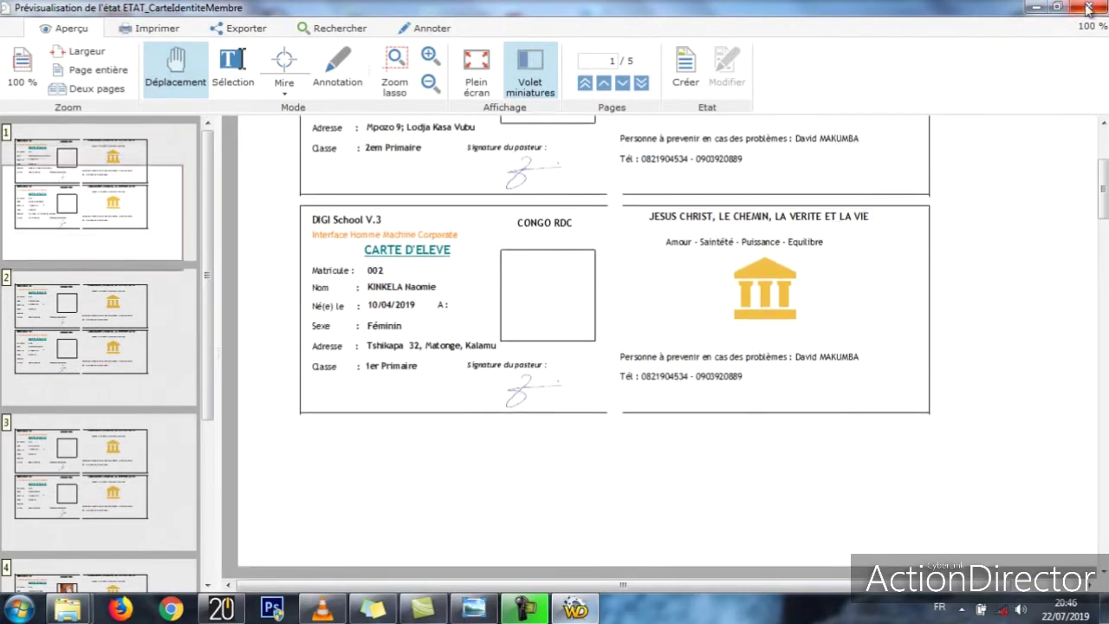
left_click(1088, 8)
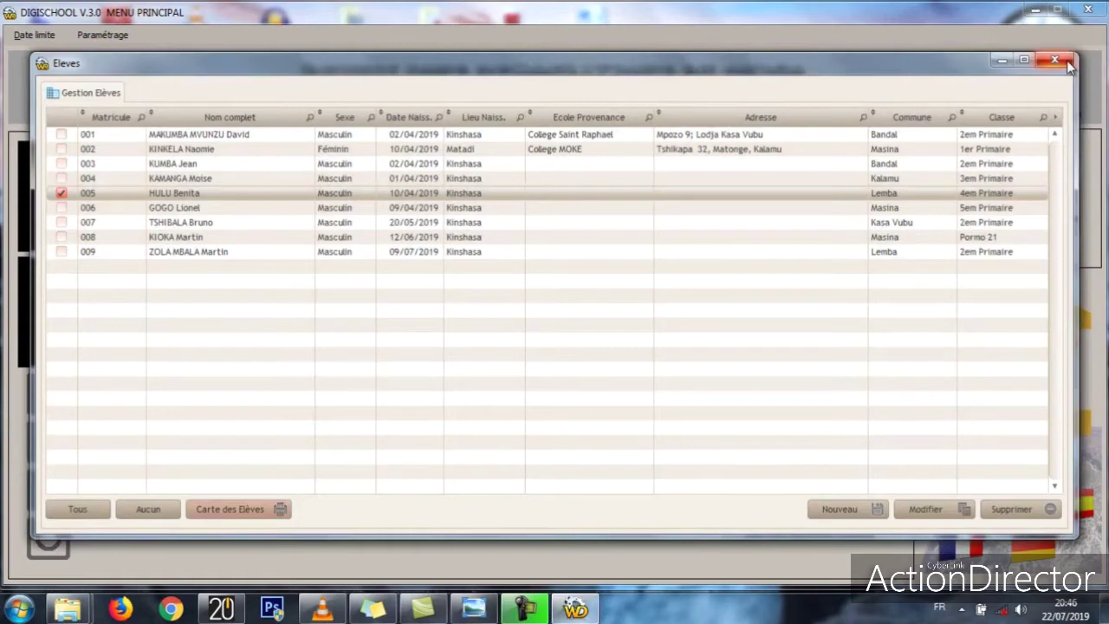
left_click(1069, 67)
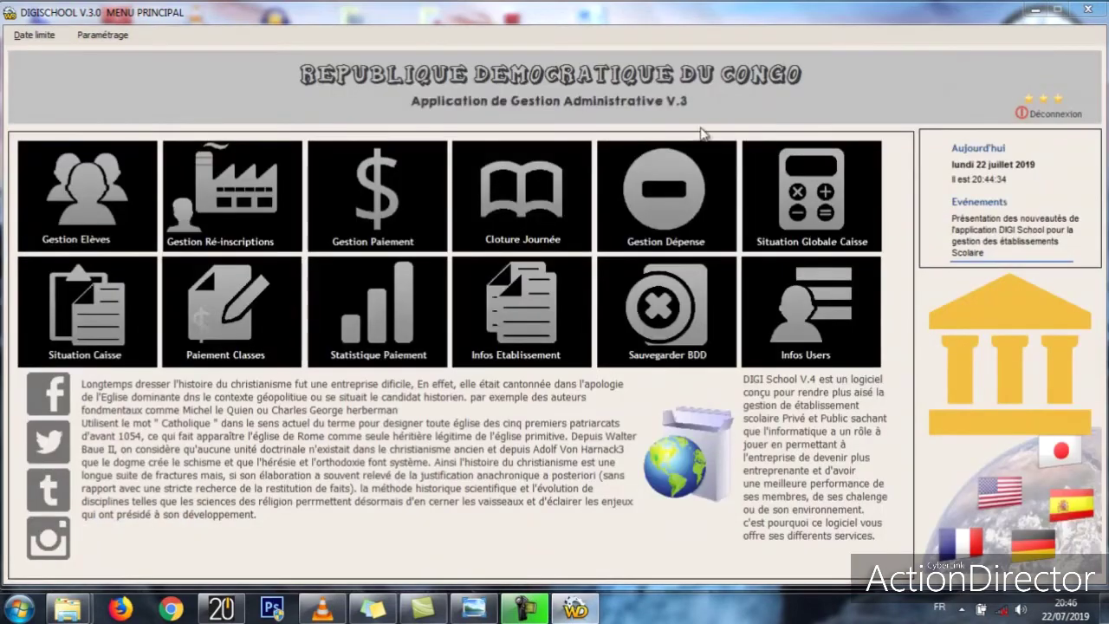
- Open the re-enrolment window and filter the students by the class 1er Primaire
left_click(245, 220)
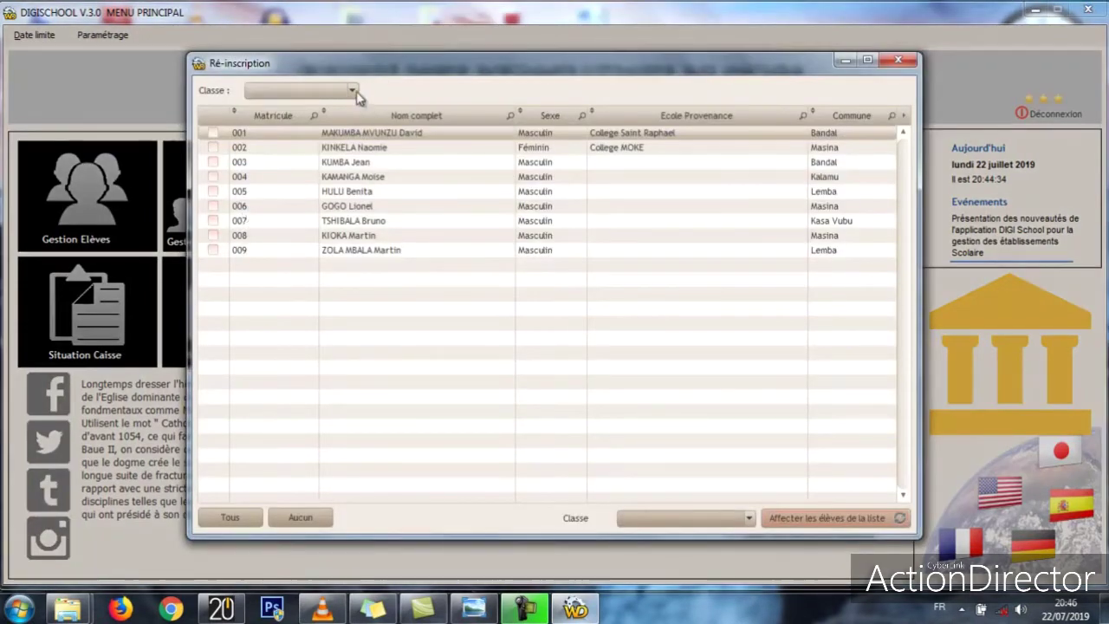
left_click(353, 91)
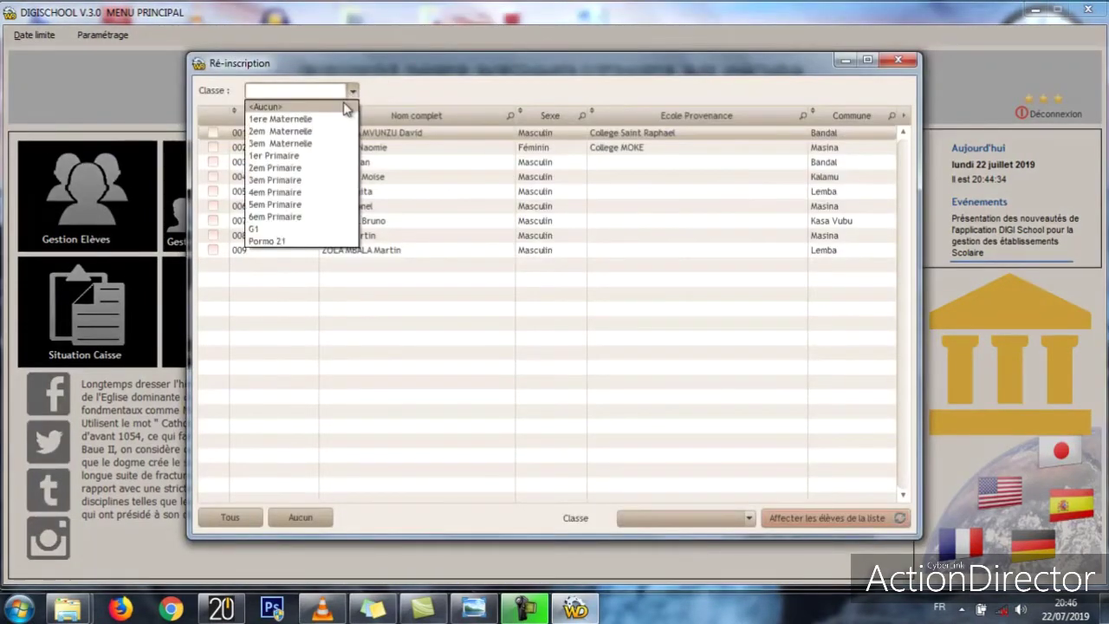
left_click(300, 157)
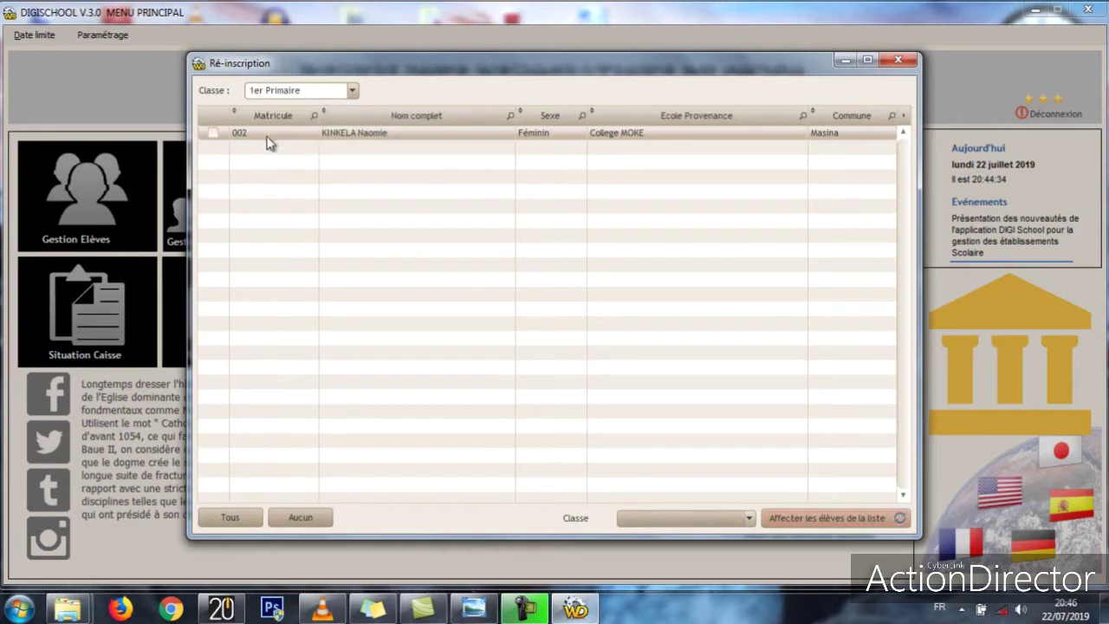
- Assign the listed 1er Primaire student to the class 2em Primaire and close the re-enrolment window
left_click(213, 134)
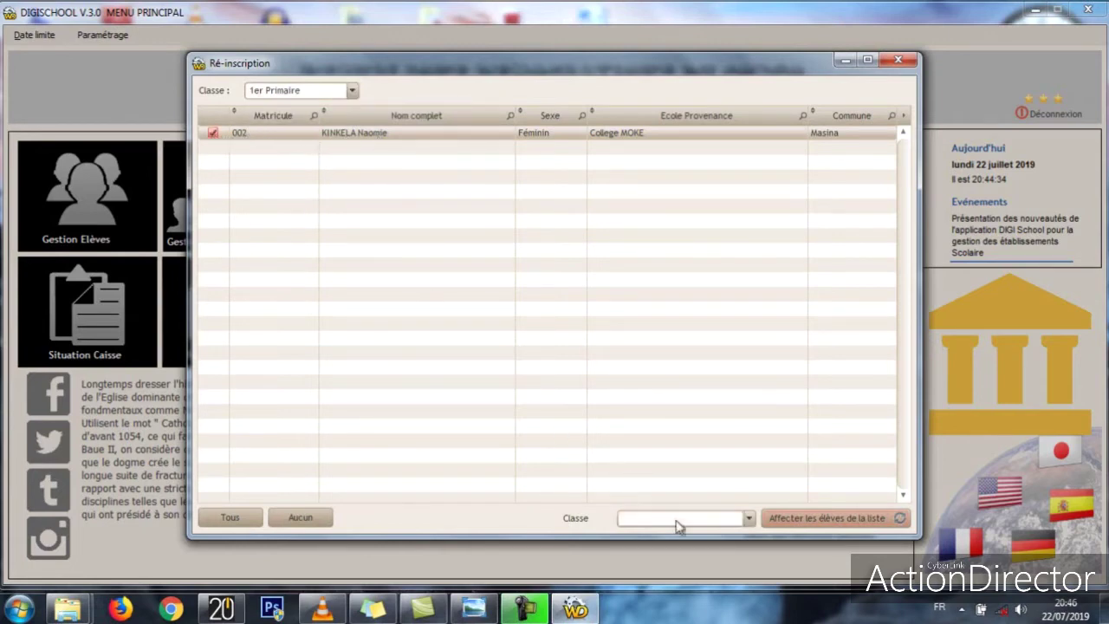
left_click(679, 520)
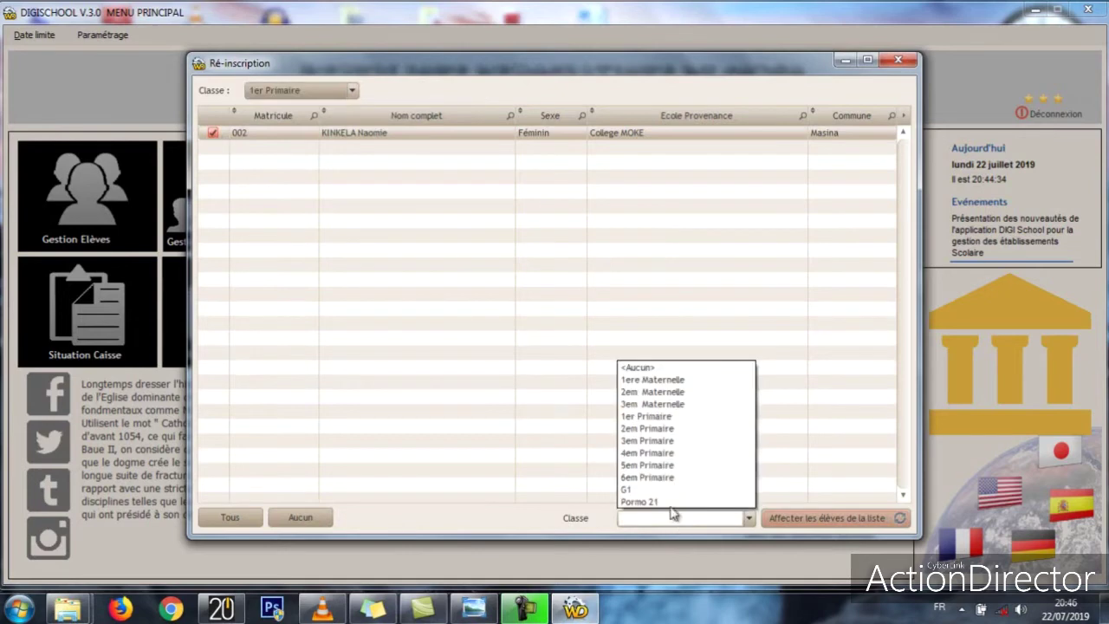
left_click(649, 418)
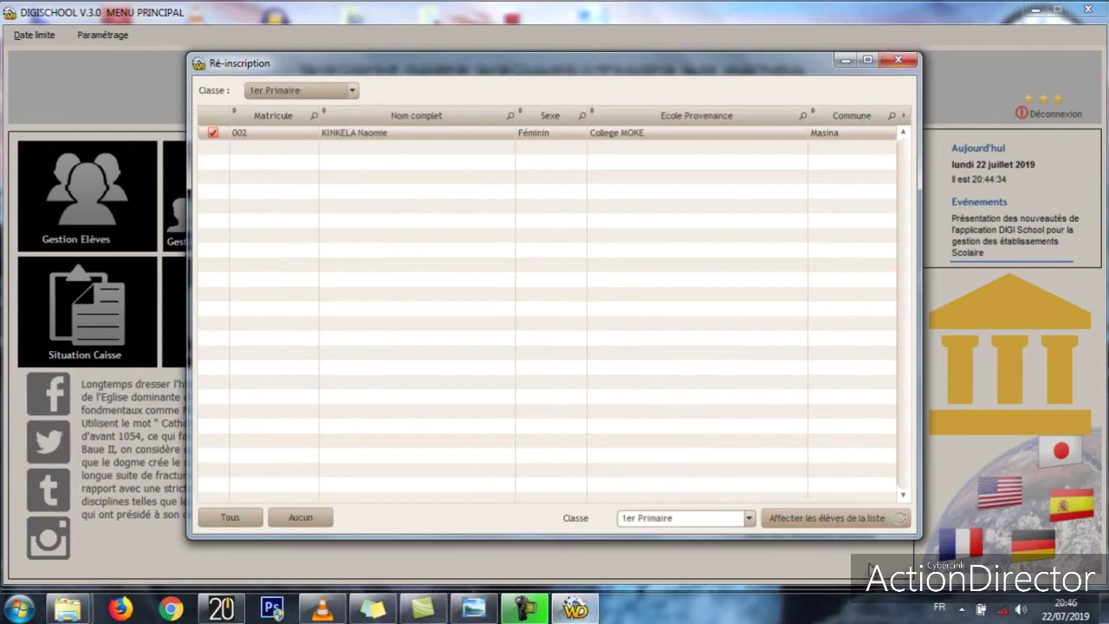
left_click(710, 518)
left_click(648, 428)
left_click(809, 521)
left_click(899, 60)
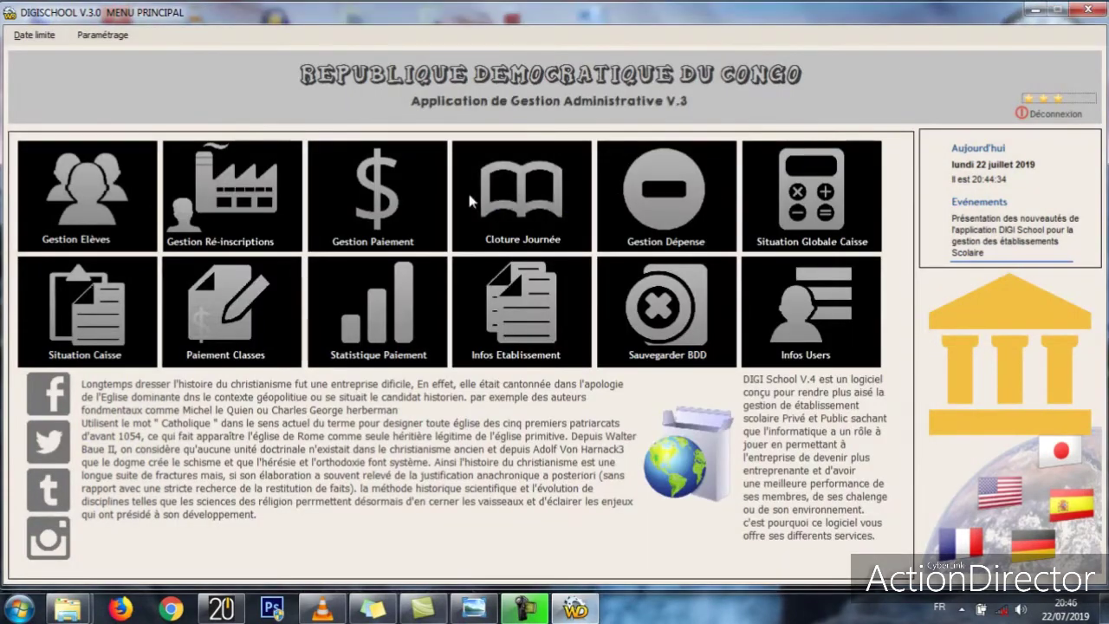
- Open payment management and view the student section and the financial situation list
left_click(378, 217)
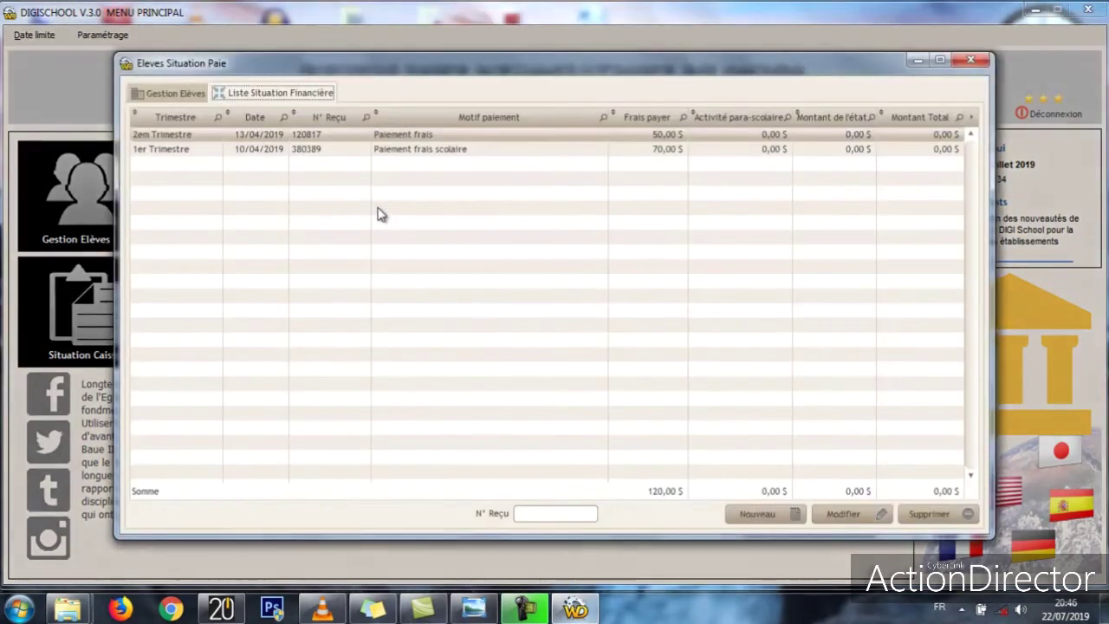
left_click(177, 93)
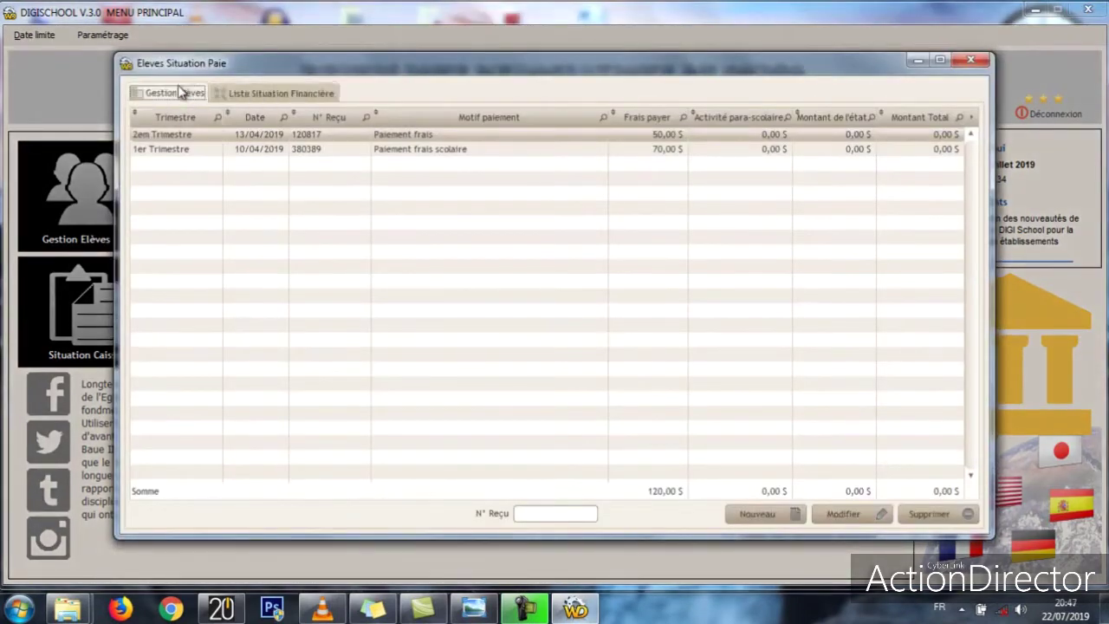
left_click(297, 93)
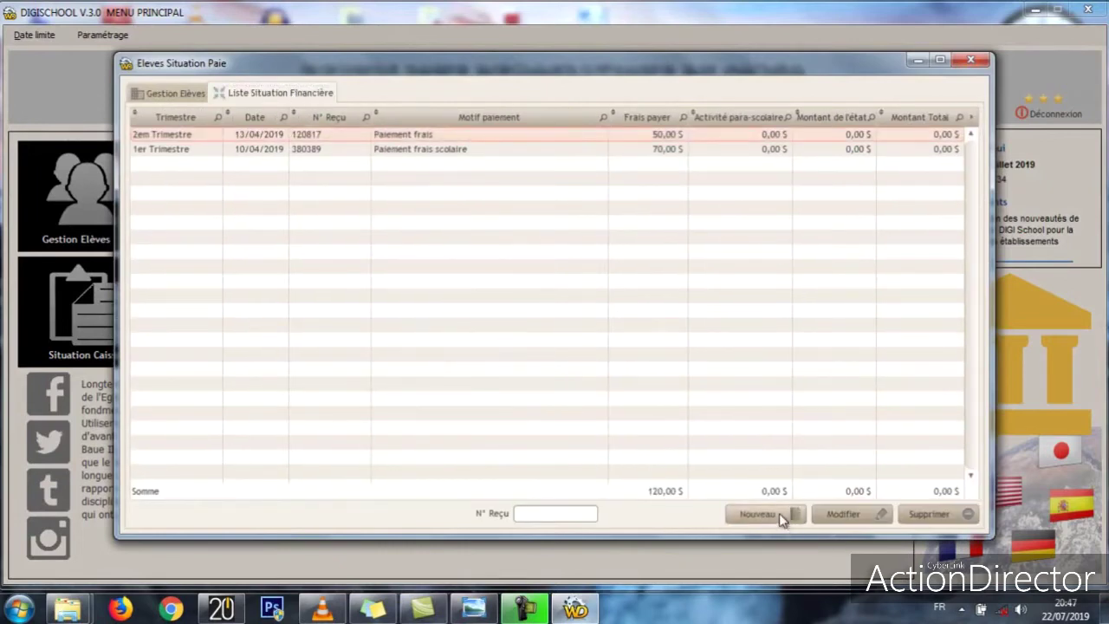
- Start a new payment record, enter the student's matricule and set the term to 1er Trimestre
left_click(779, 513)
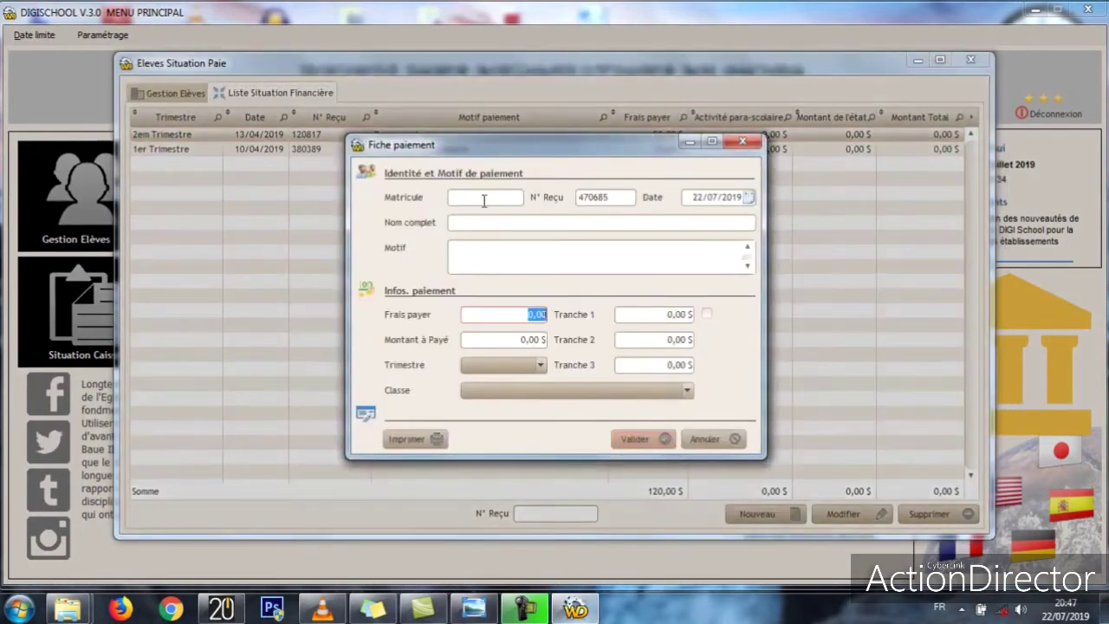
left_click(485, 199)
key("Tab")
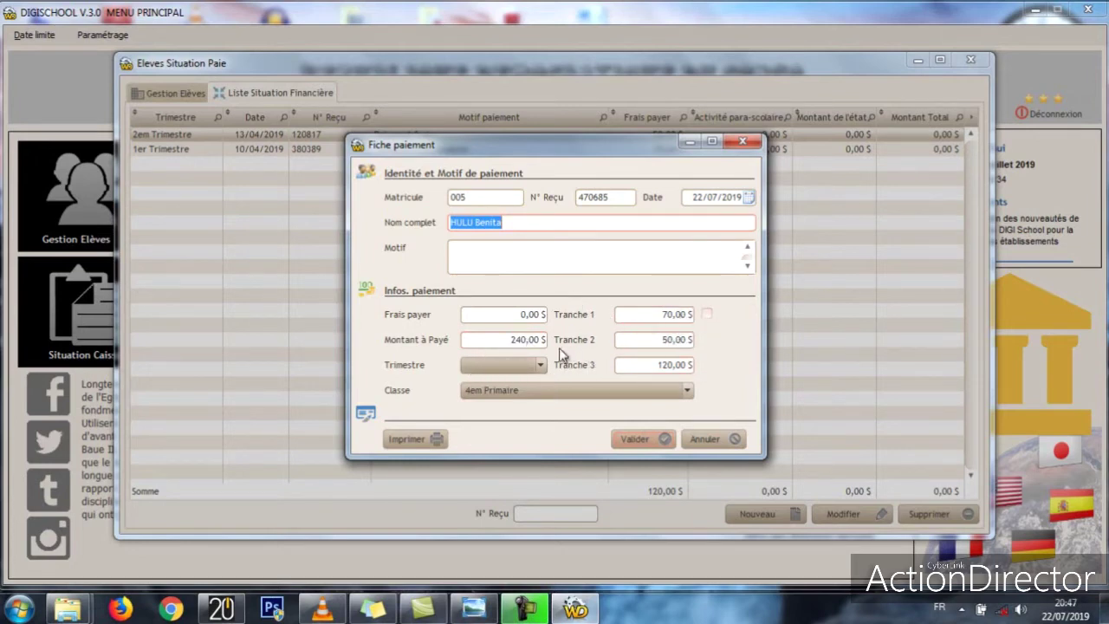
left_click(483, 367)
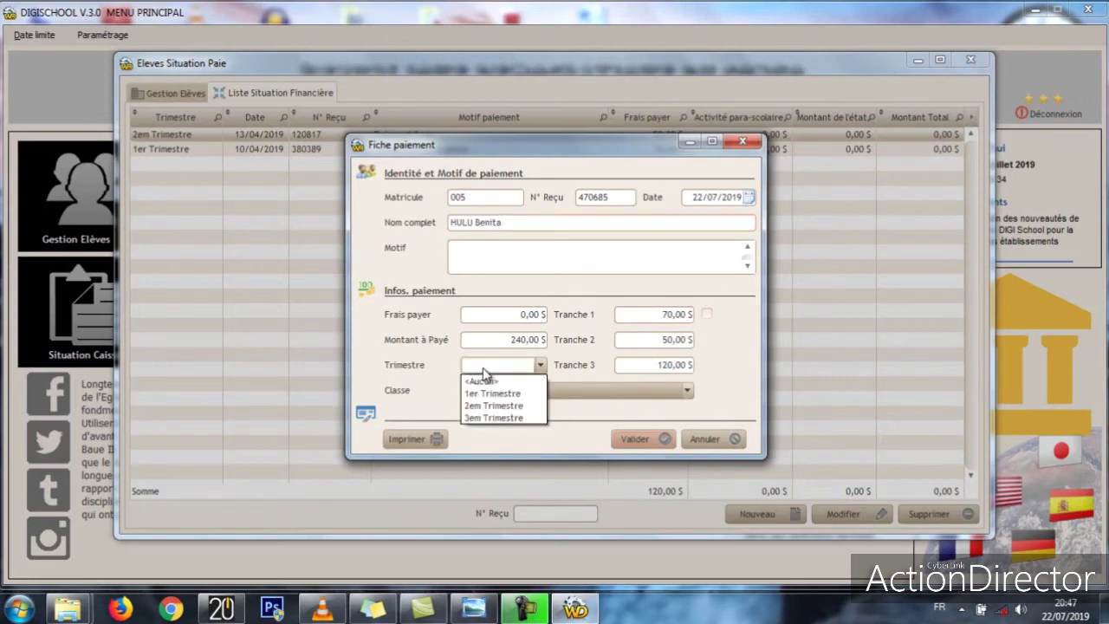
left_click(492, 394)
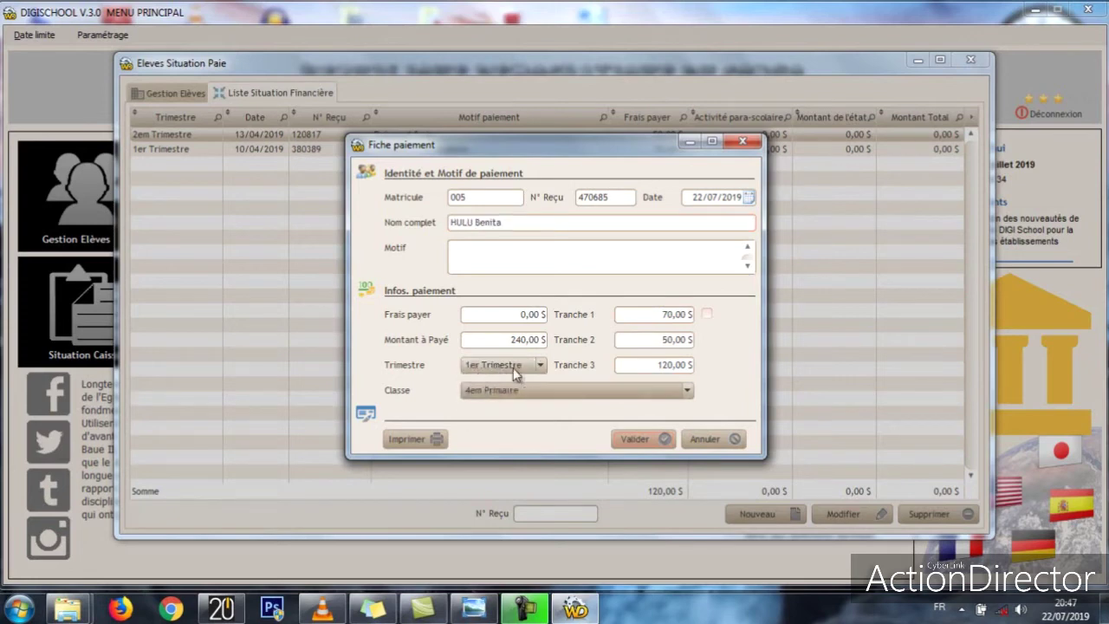
- Set the fee paid to 100 $, enter the reason "Paiement frais scolaire" and validate the payment
left_click(530, 315)
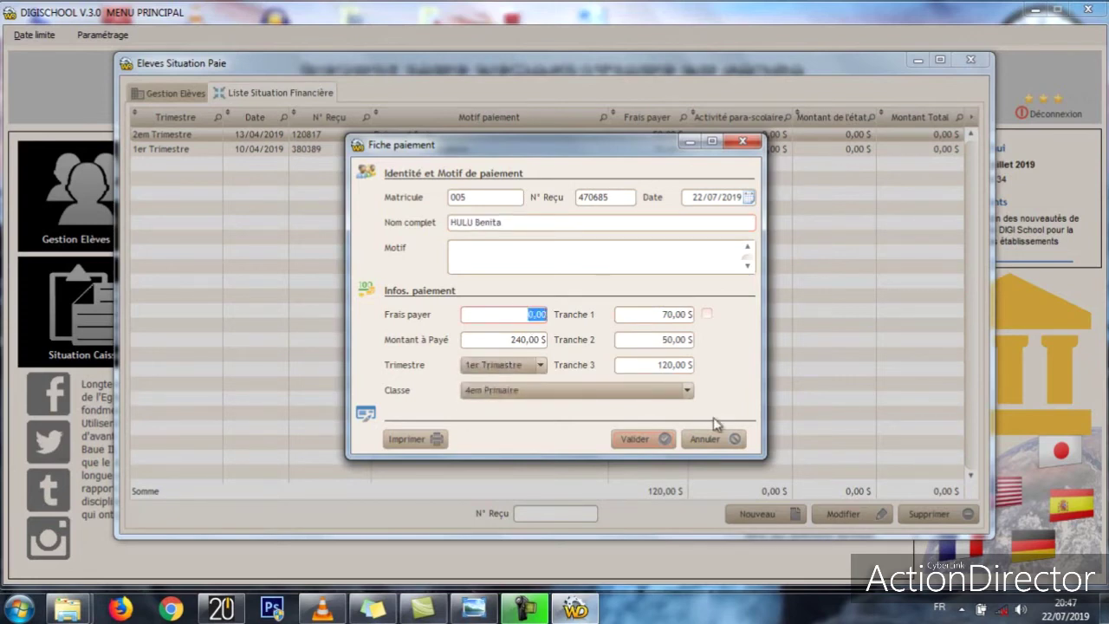
type("1")
type("00")
left_click(536, 259)
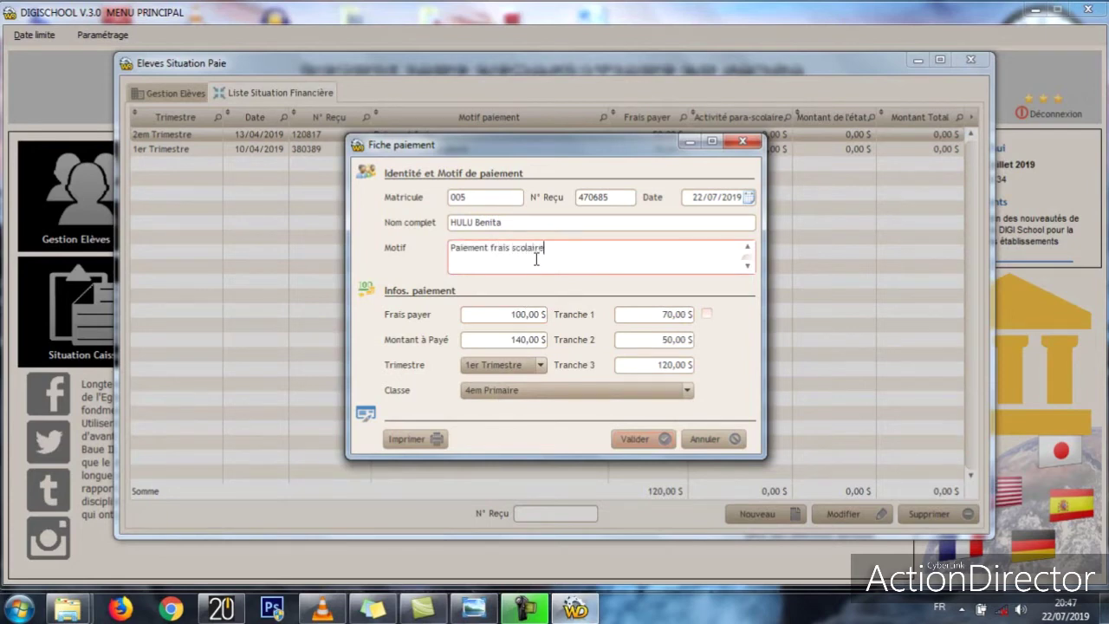
left_click(637, 441)
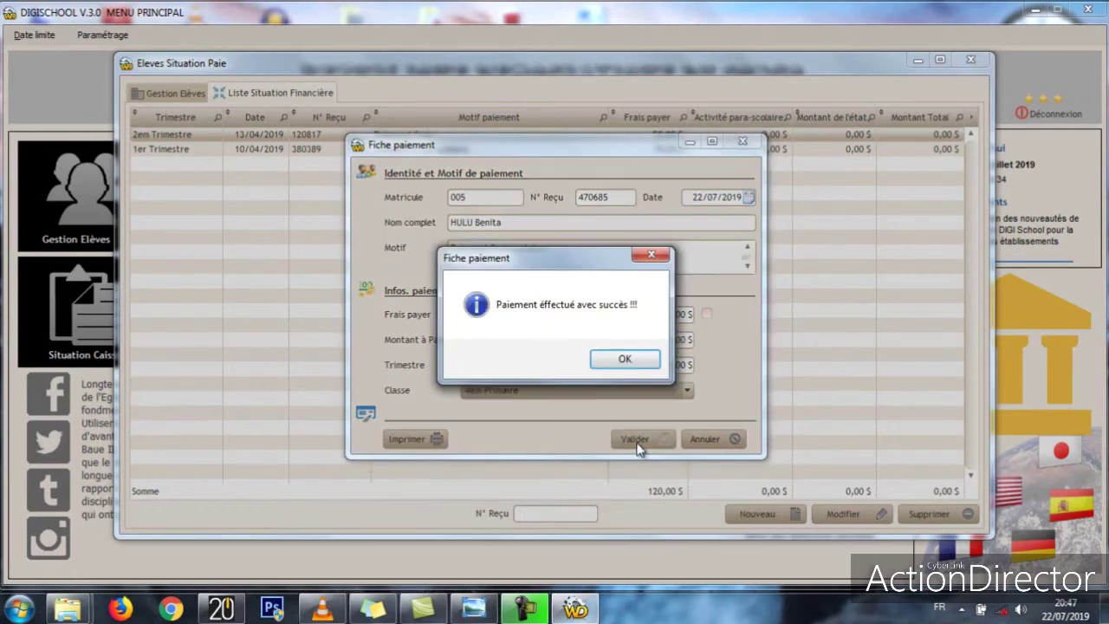
left_click(604, 364)
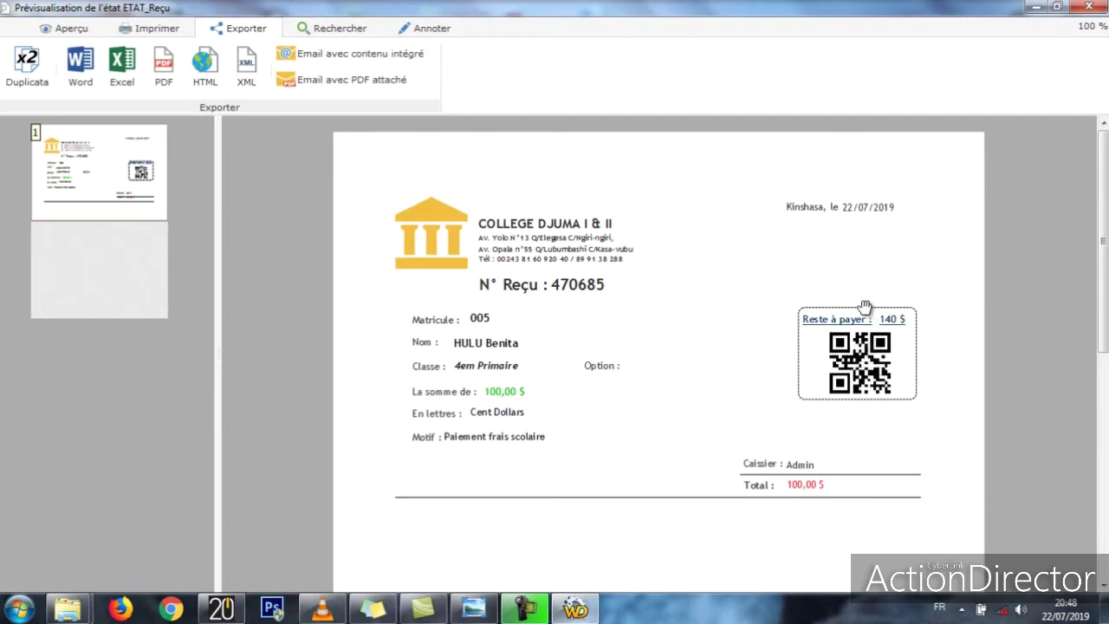
- Examine the payment receipt preview, and close it along with the payment form and the payment management window
left_click(1089, 7)
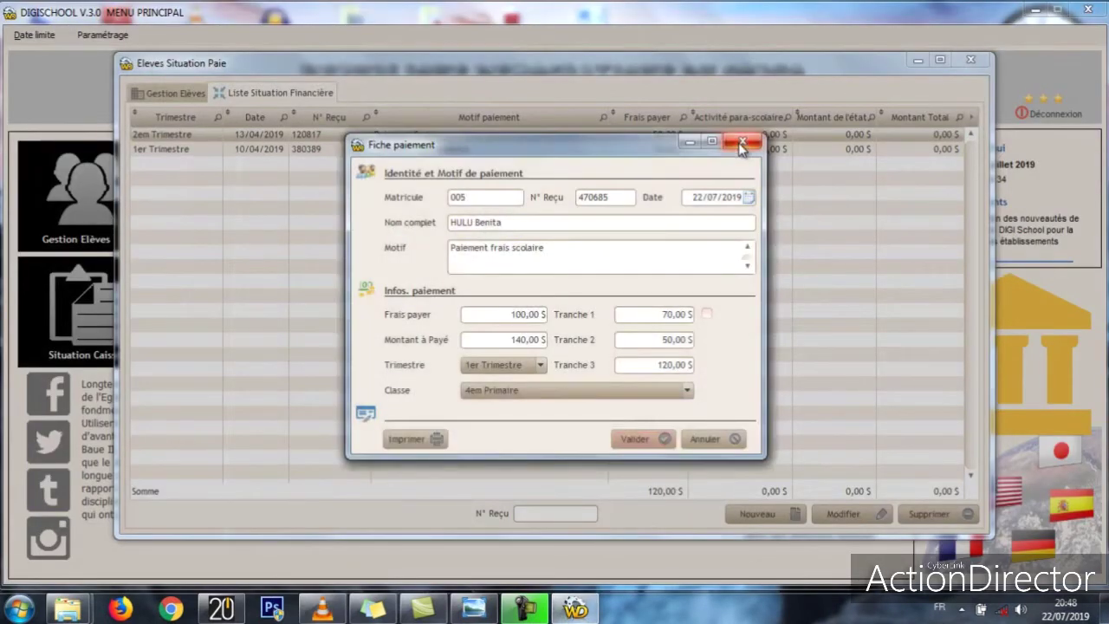
left_click(742, 144)
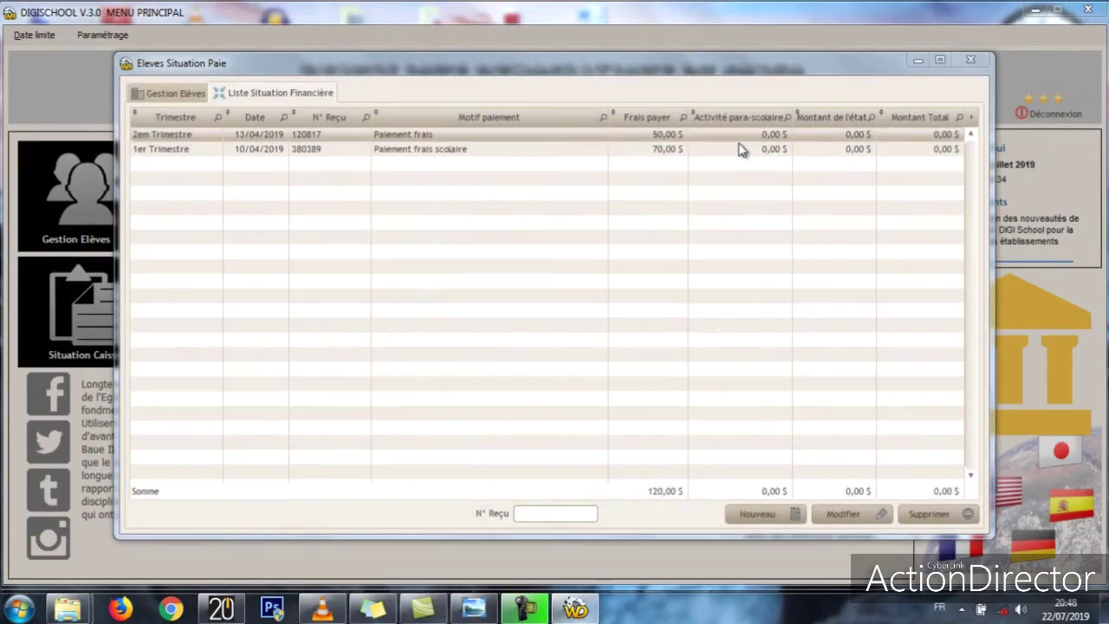
left_click(973, 61)
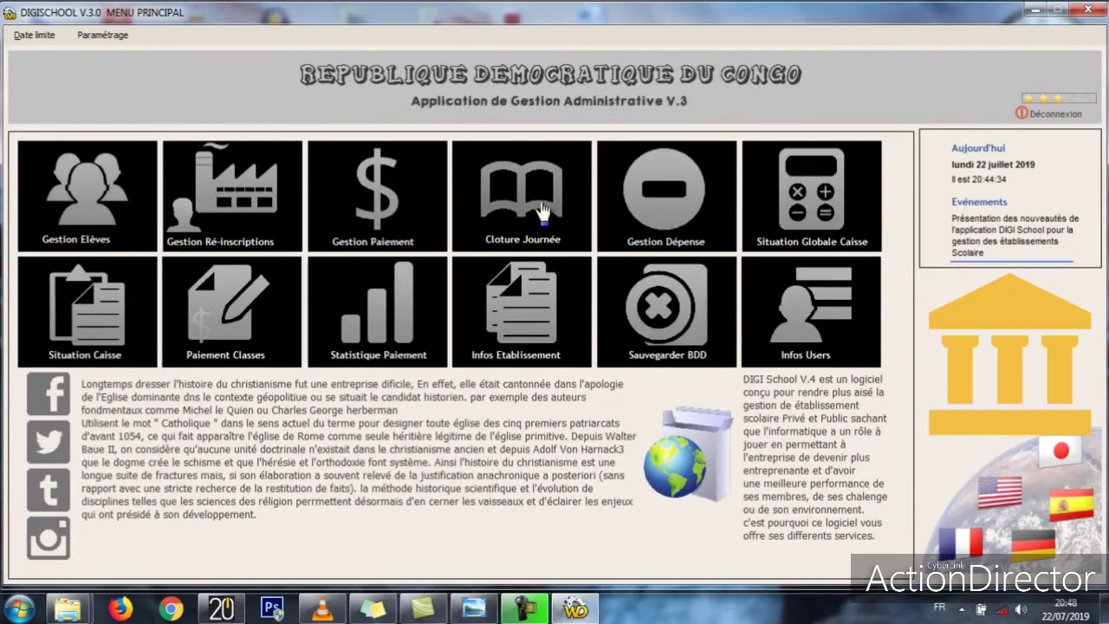
- Open the day-closing window and list the cash entries dated 22/07/2019
left_click(544, 212)
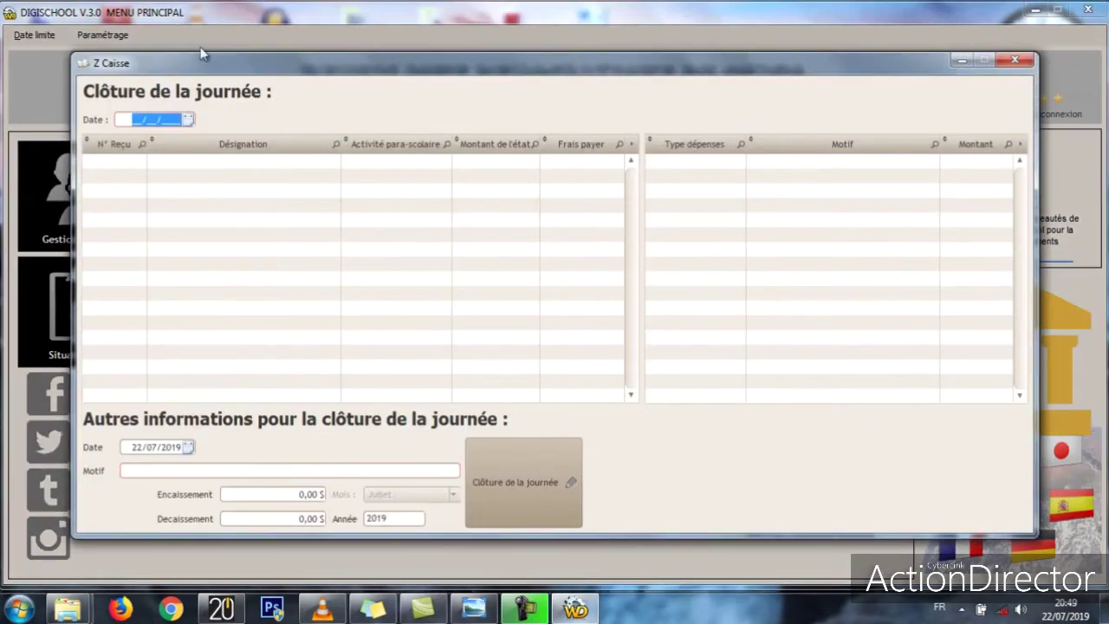
left_click(188, 121)
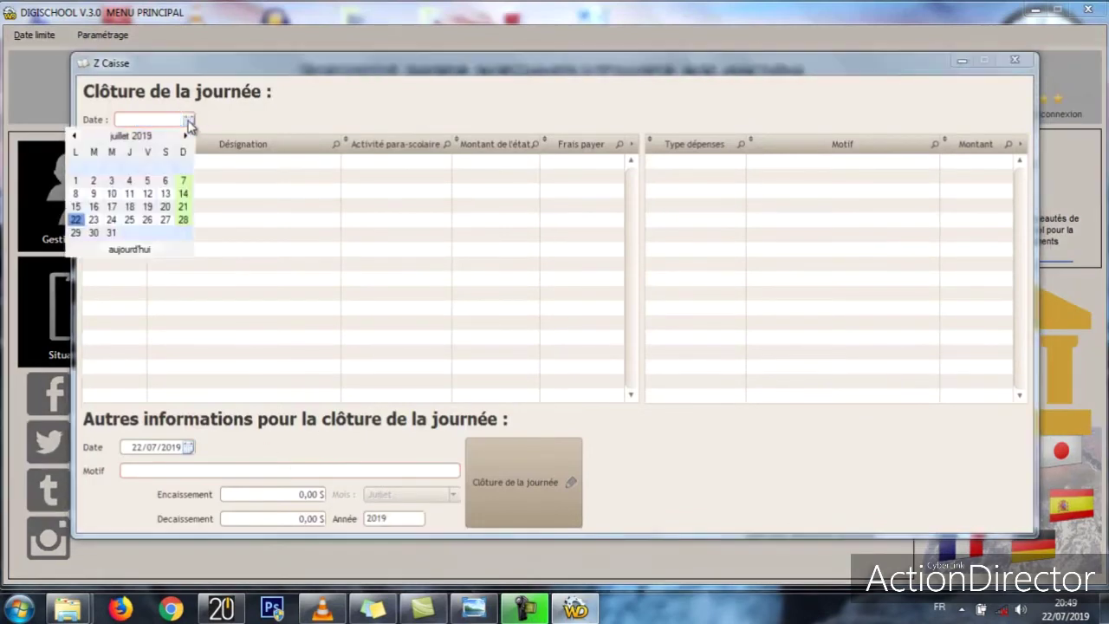
left_click(76, 222)
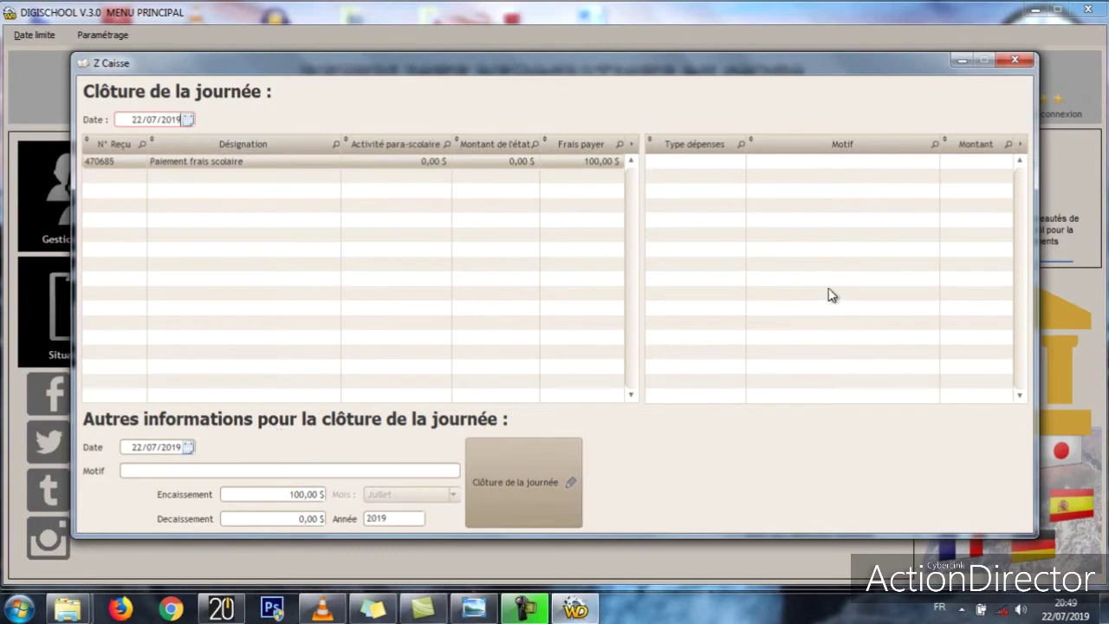
- Enter "Clôture de la journée" as the closing reason and leave the day-closing window without validating
left_click(425, 474)
type("C")
left_click(432, 471)
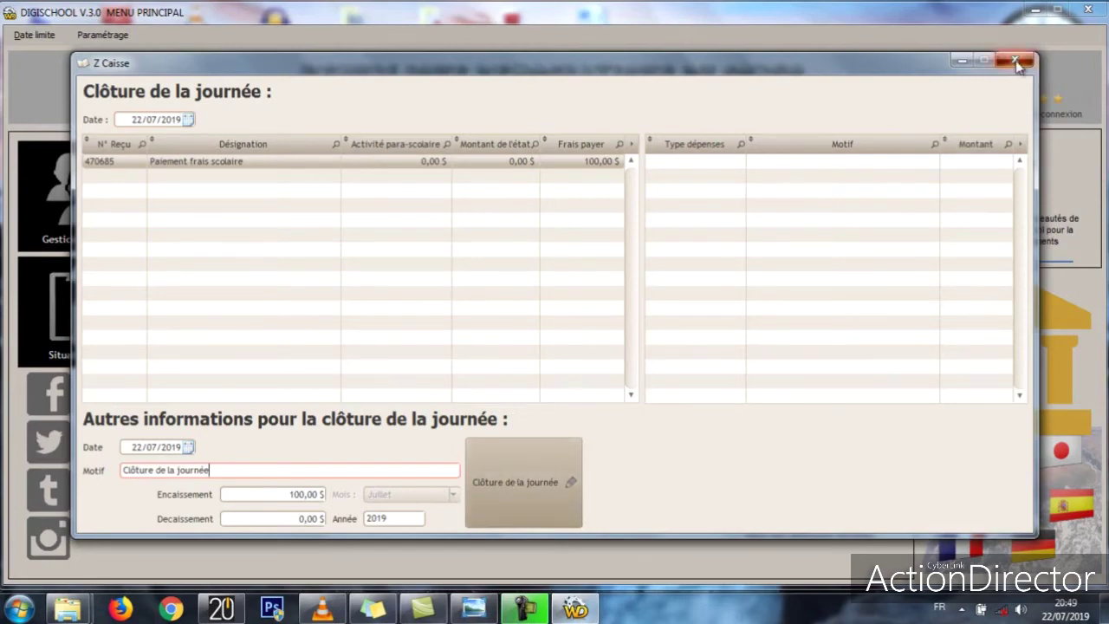
key("alt+F4")
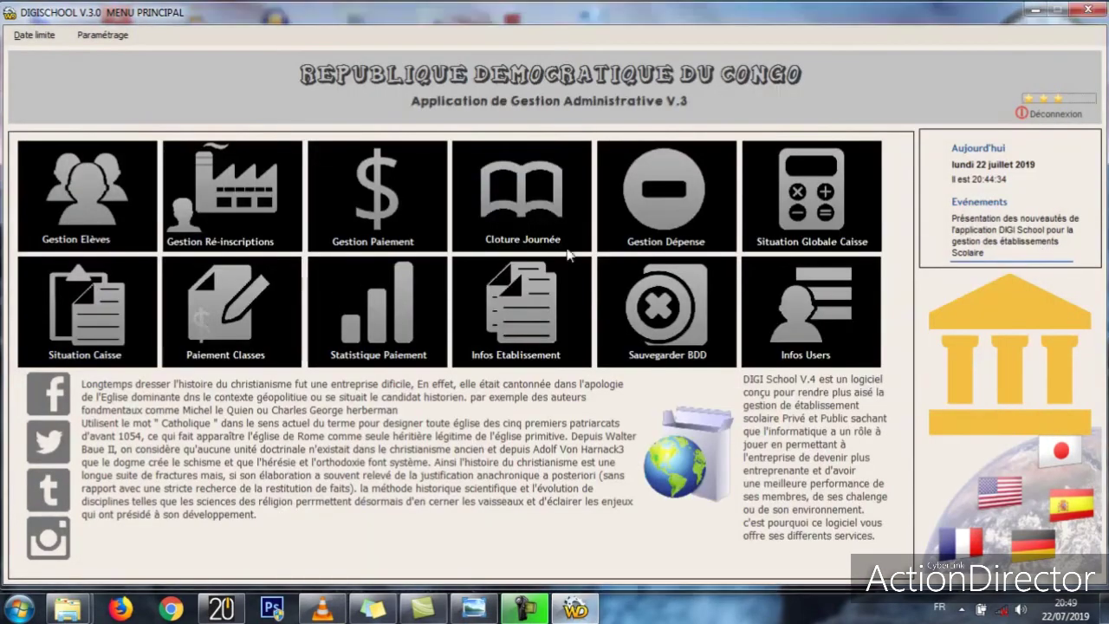
- View the expense list, and search the cash situation from 01/01/2001 to 22/07/2019, closing each window after viewing
left_click(676, 223)
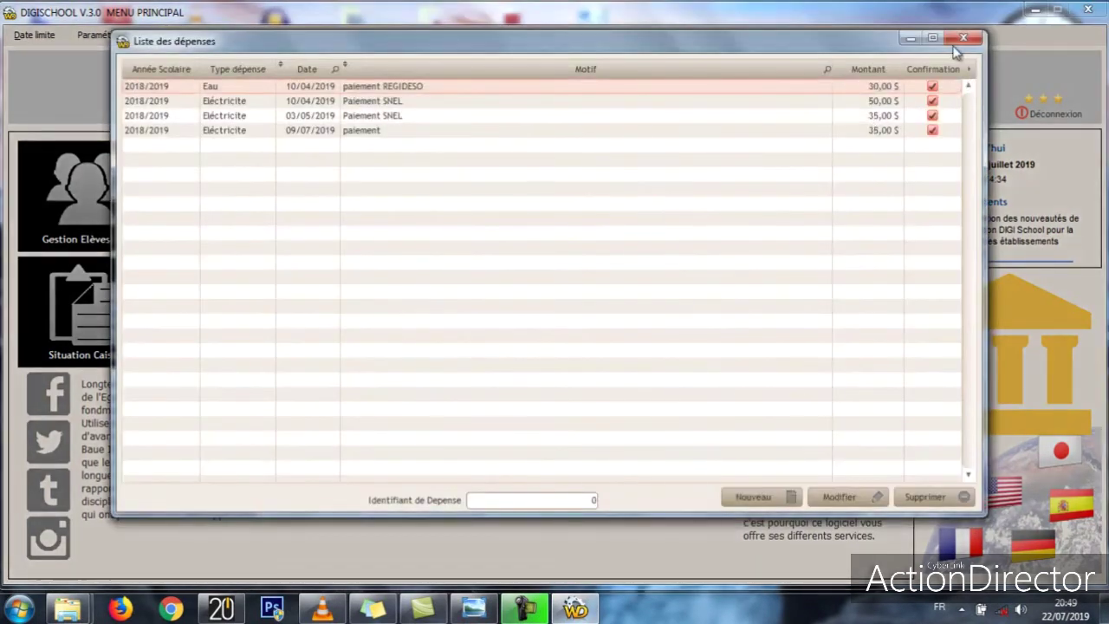
left_click(962, 39)
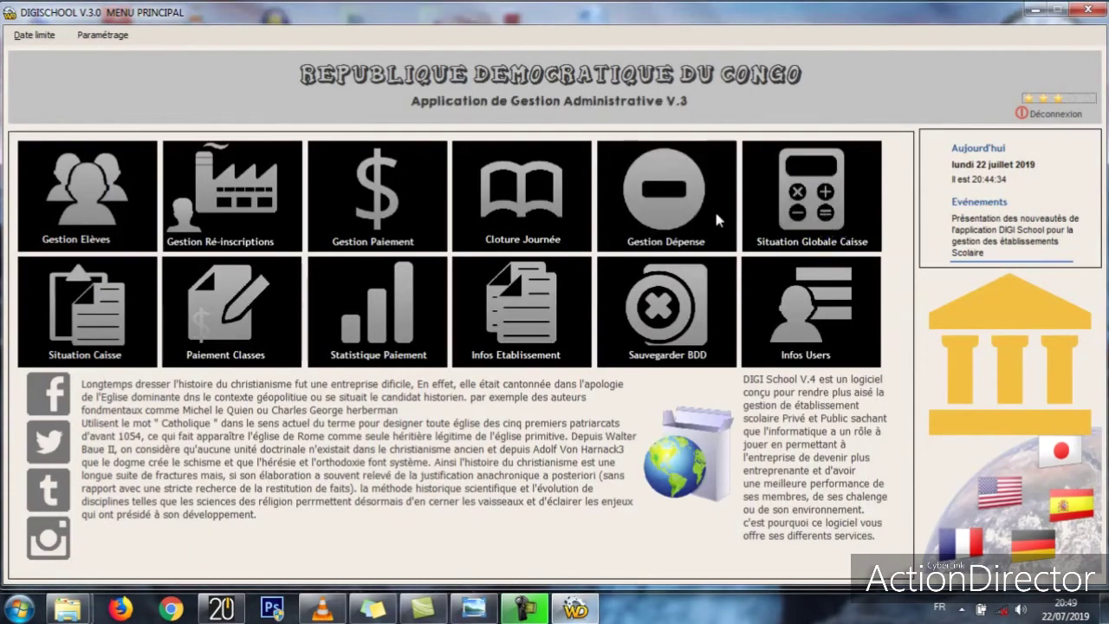
left_click(108, 335)
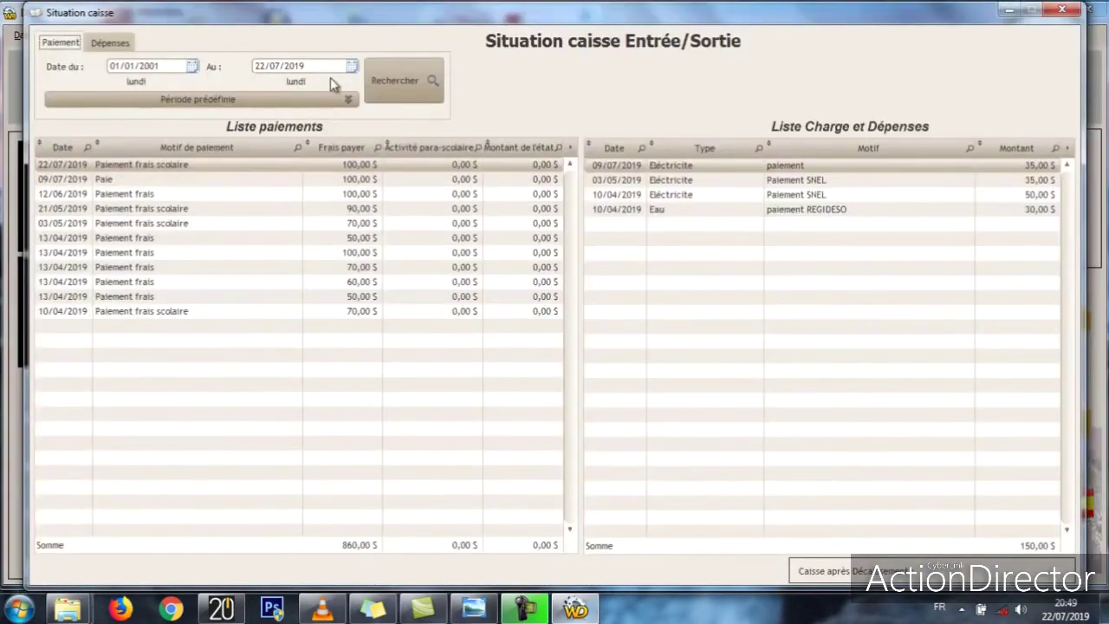
left_click(388, 100)
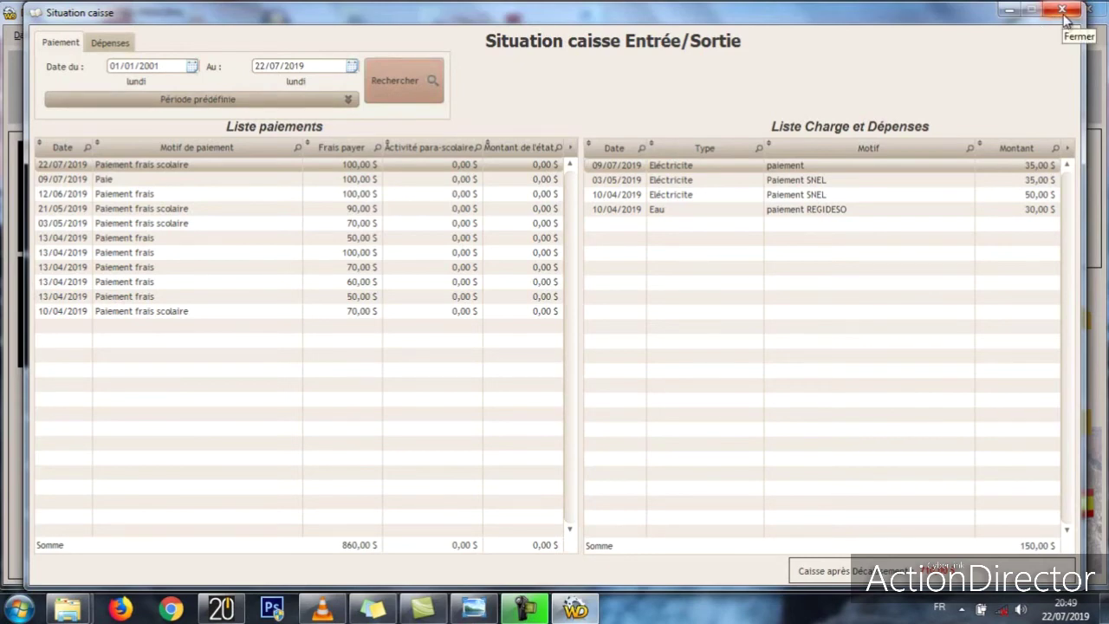
left_click(1062, 11)
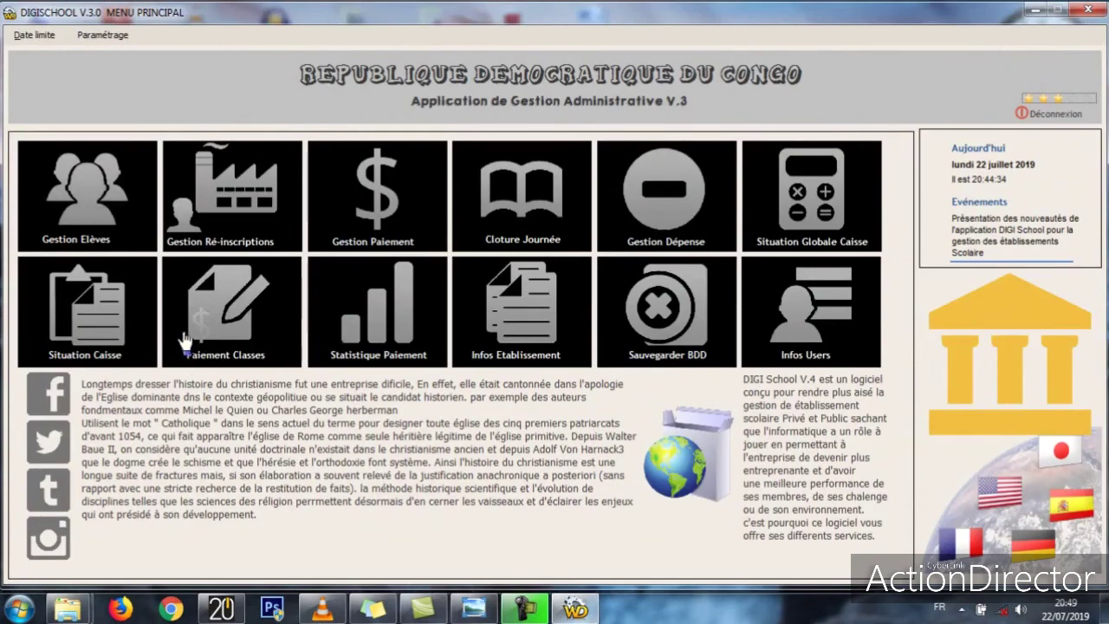
- Filter the re-enrolment list by 1er Primaire and by 2em Primaire, and close the window
left_click(222, 320)
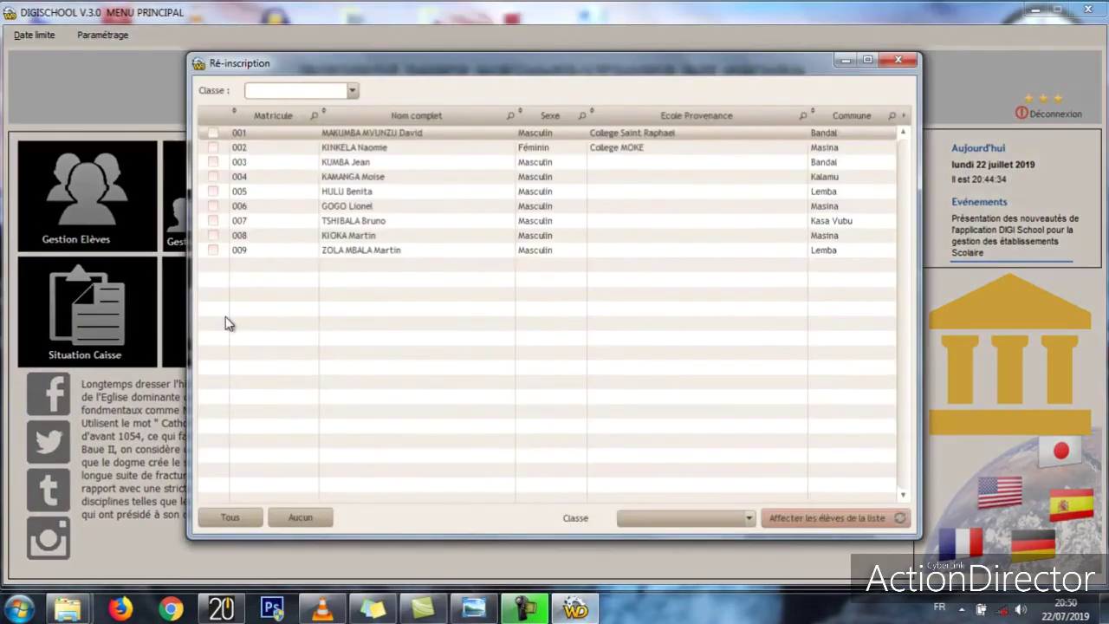
left_click(352, 91)
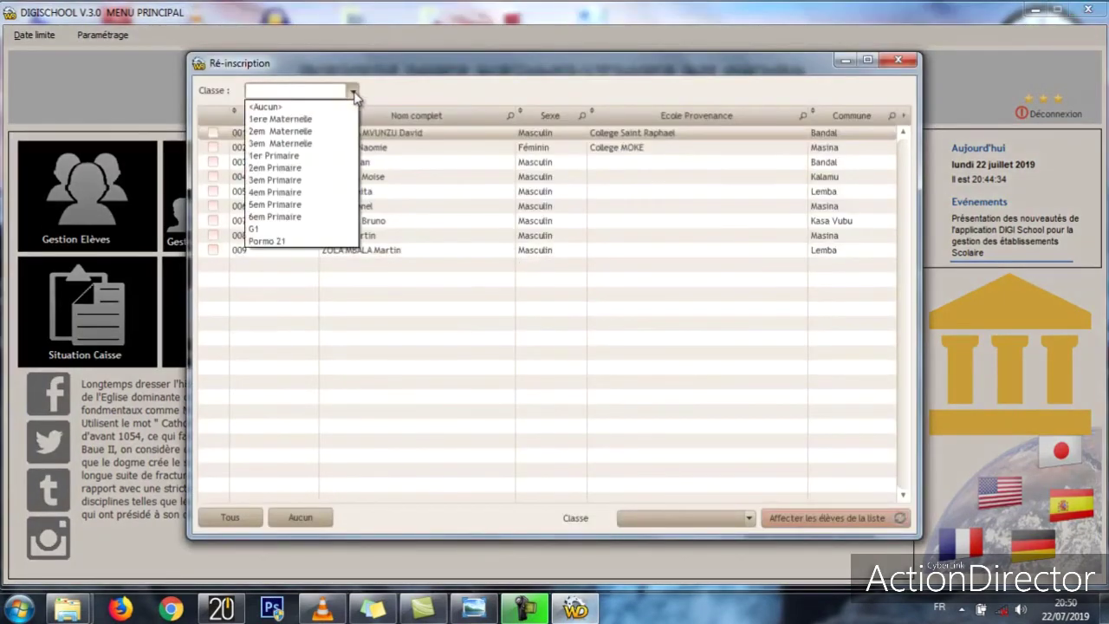
left_click(311, 164)
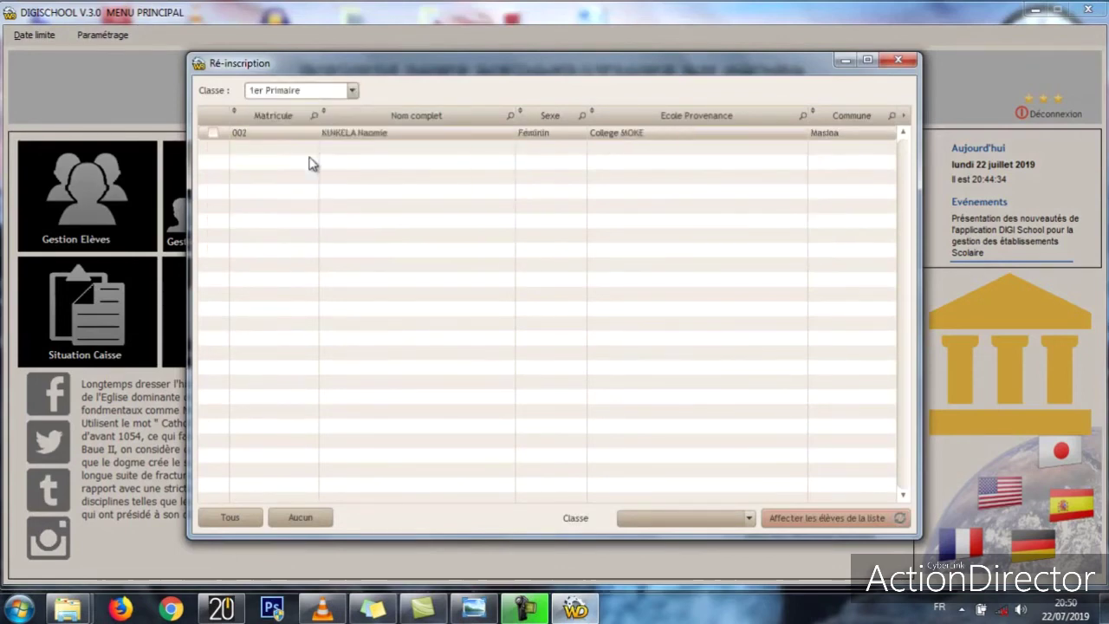
left_click(353, 92)
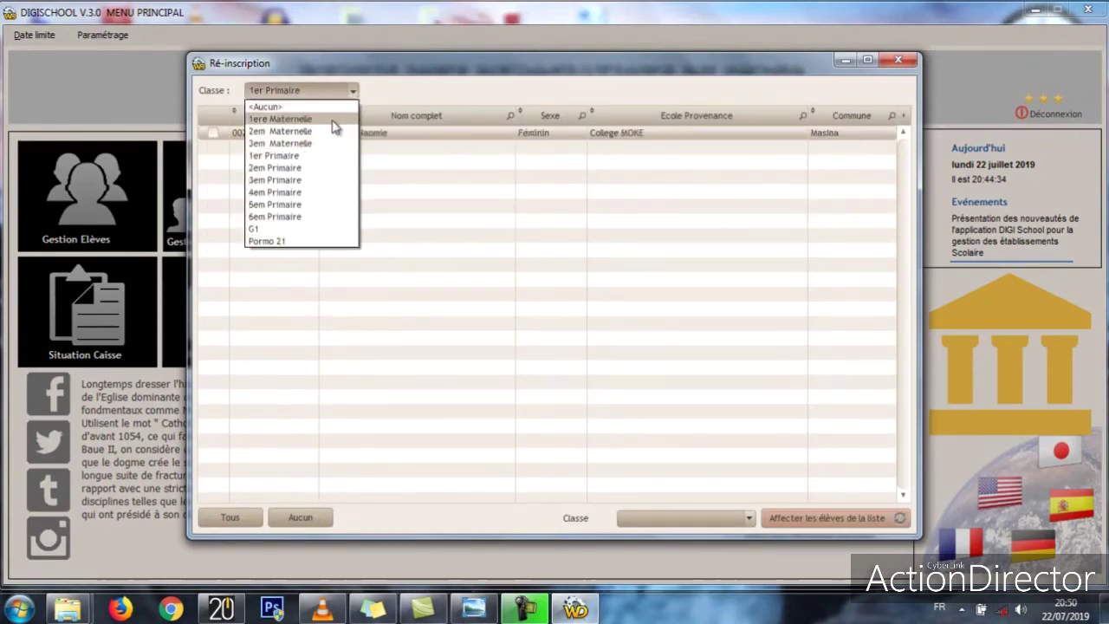
left_click(307, 167)
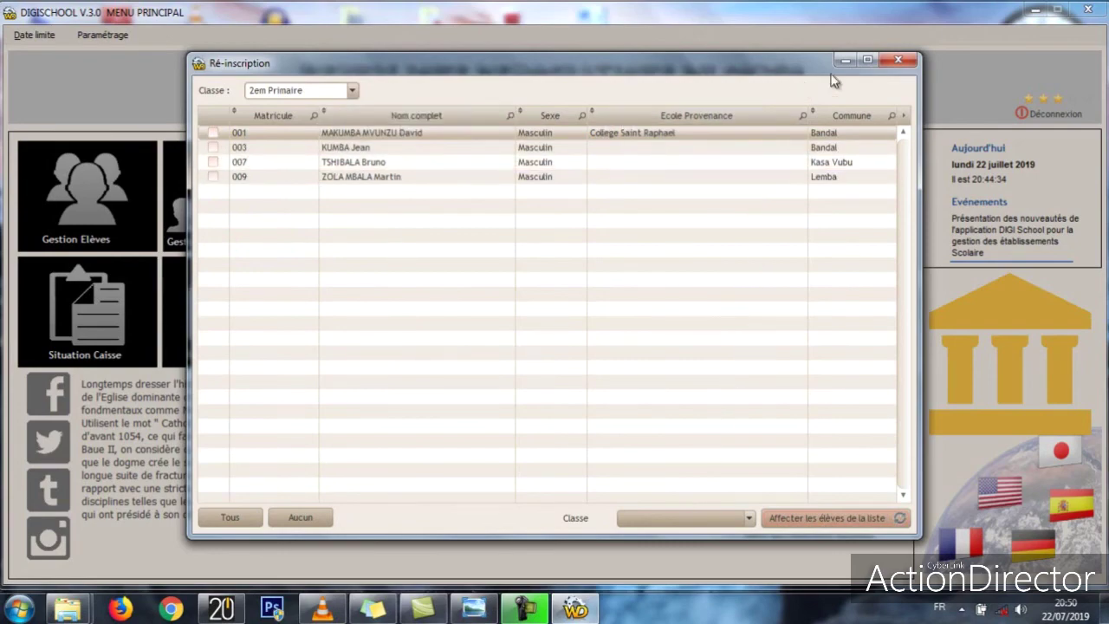
left_click(898, 60)
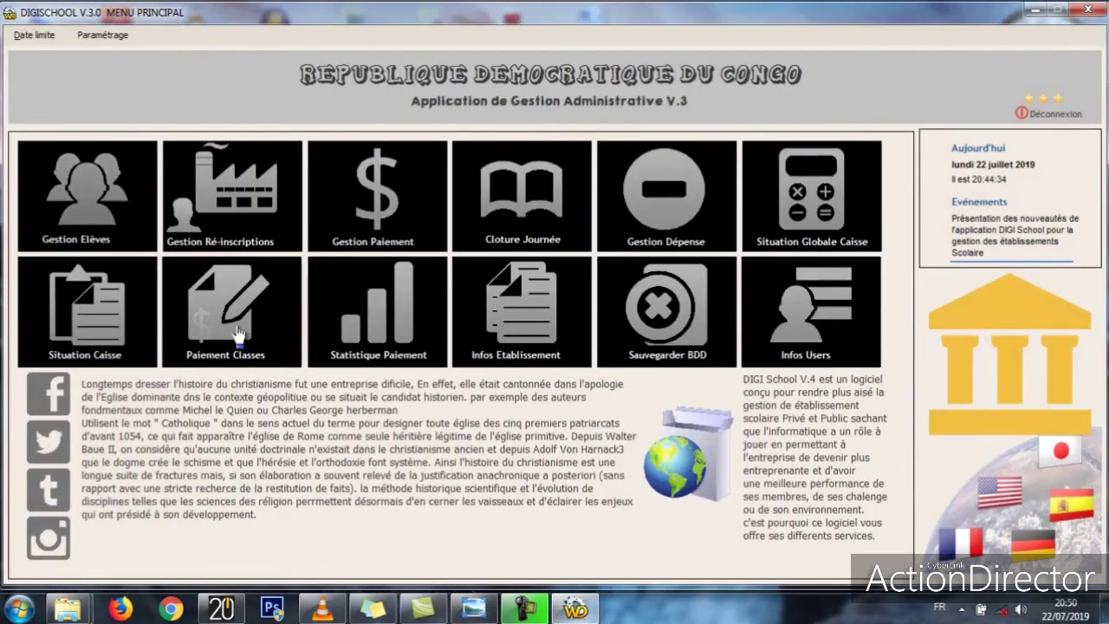
- Open the class payment list, view the payments and balances of 2em Primaire students, and close it
left_click(236, 332)
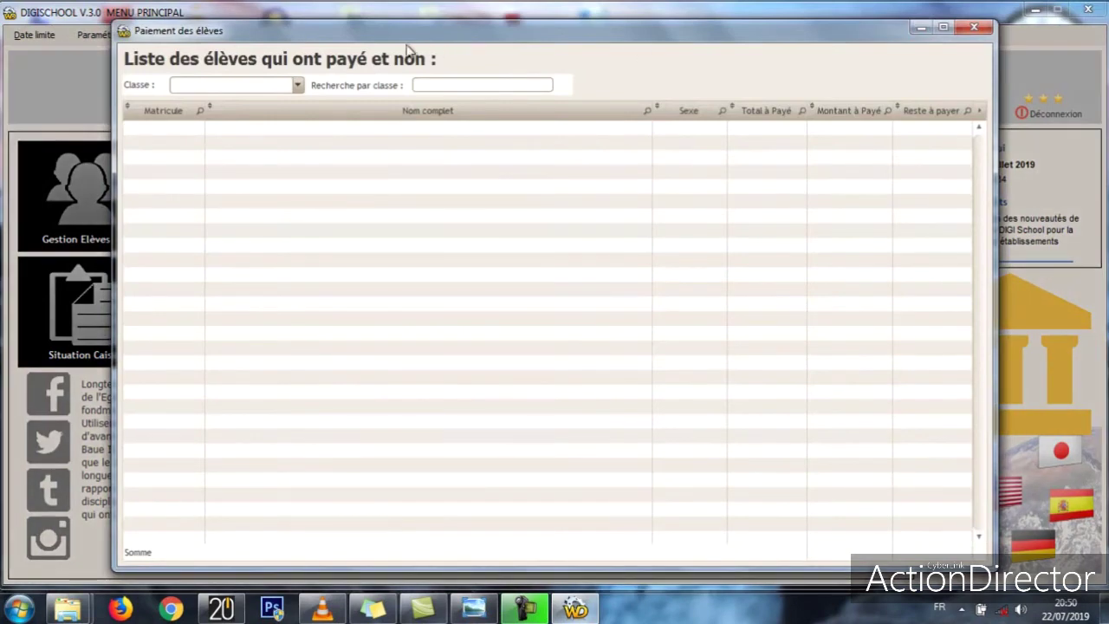
left_click(297, 85)
left_click(243, 158)
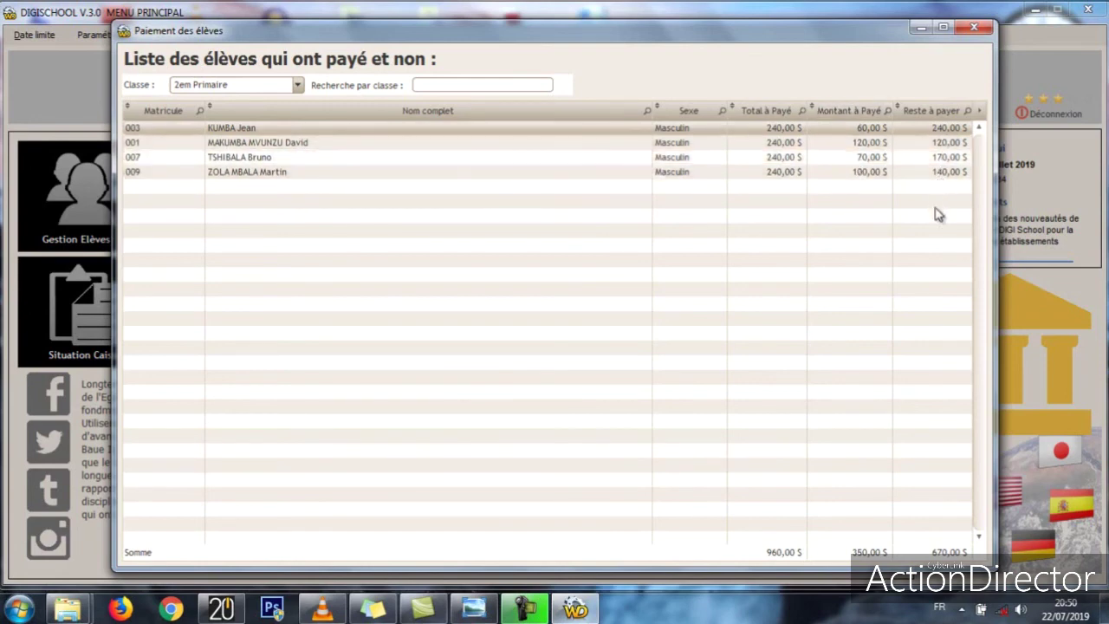
left_click(974, 28)
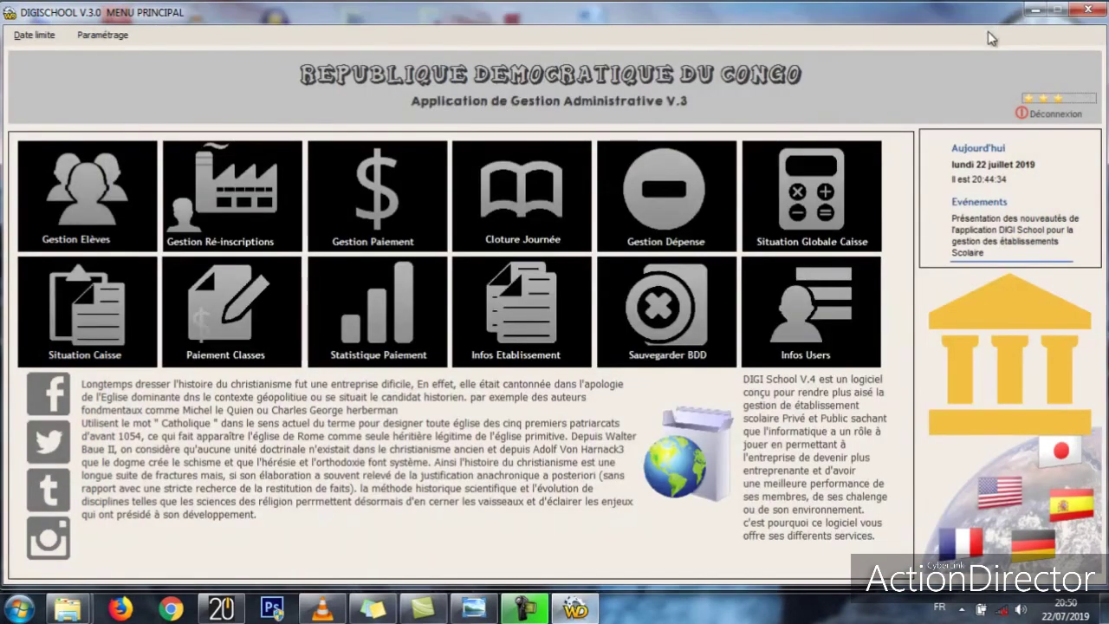
- View the payment statistics table and chart by class, and close the statistics window
left_click(366, 345)
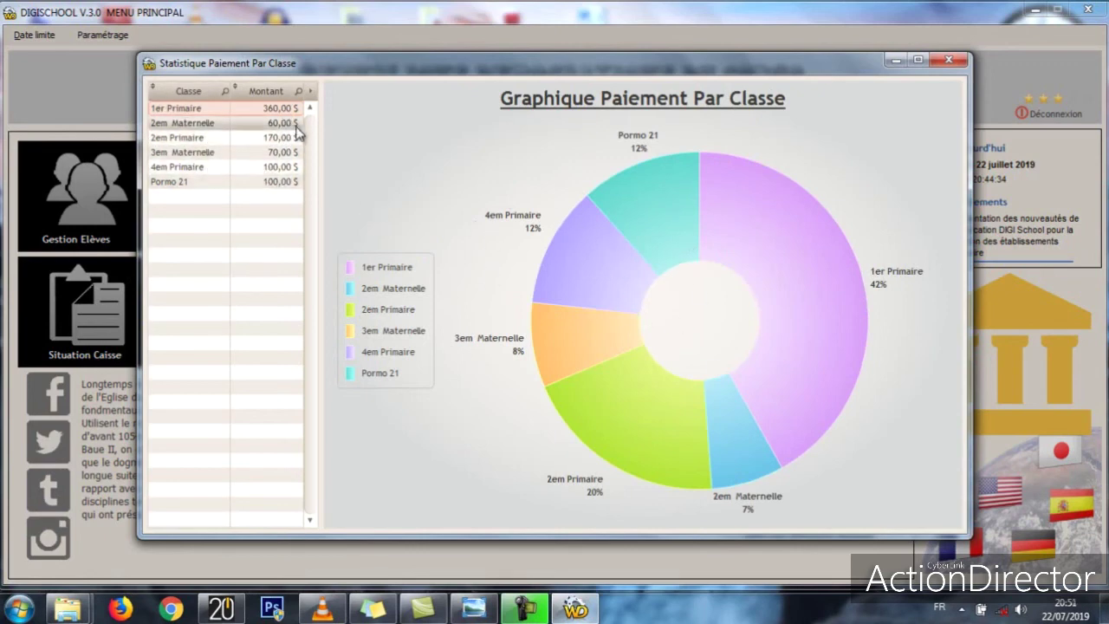
left_click(948, 60)
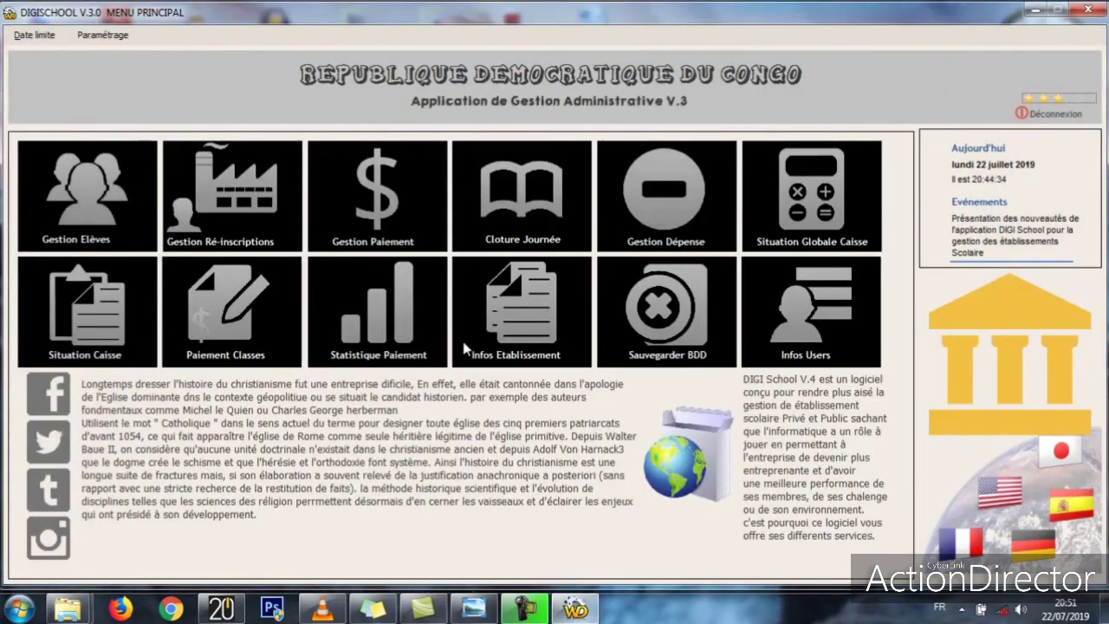
left_click(391, 326)
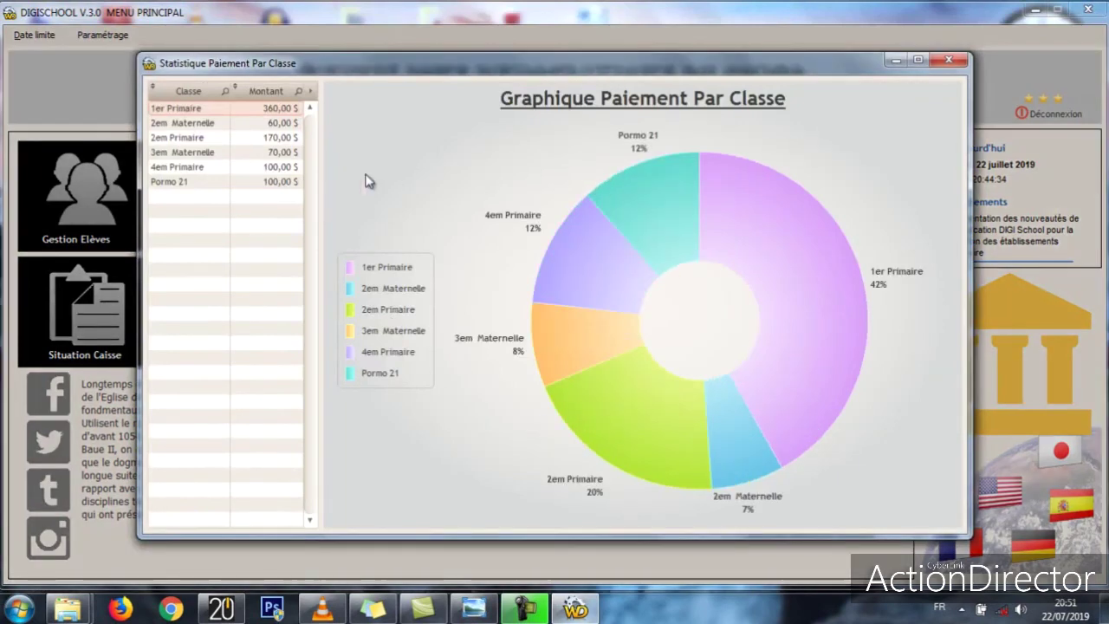
left_click(964, 62)
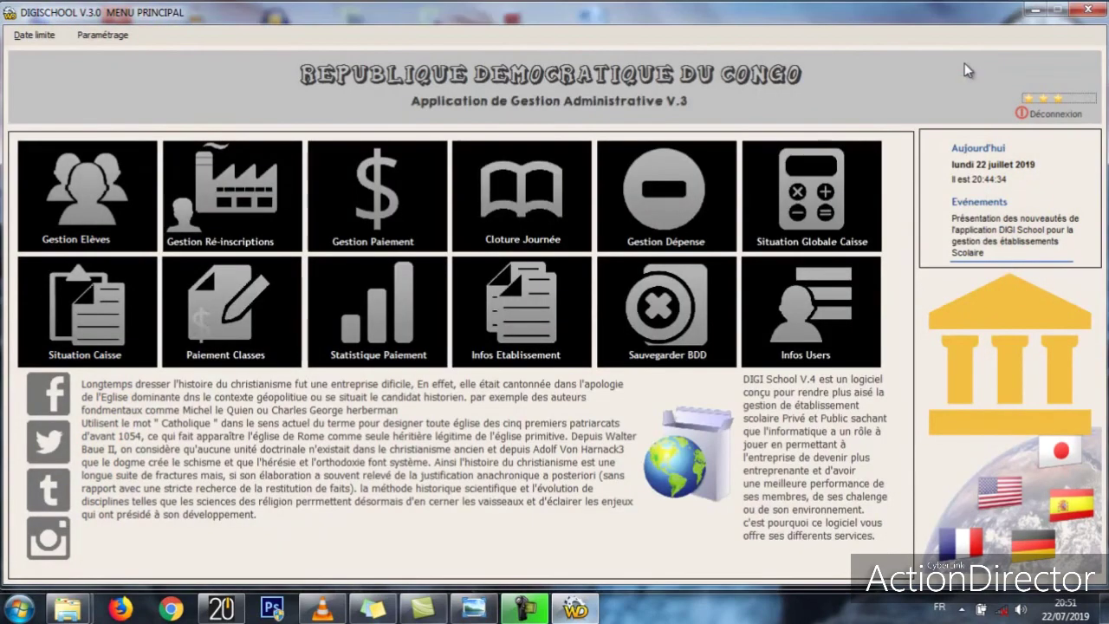
- View the school's establishment information record and close the window
left_click(540, 312)
left_click(169, 170)
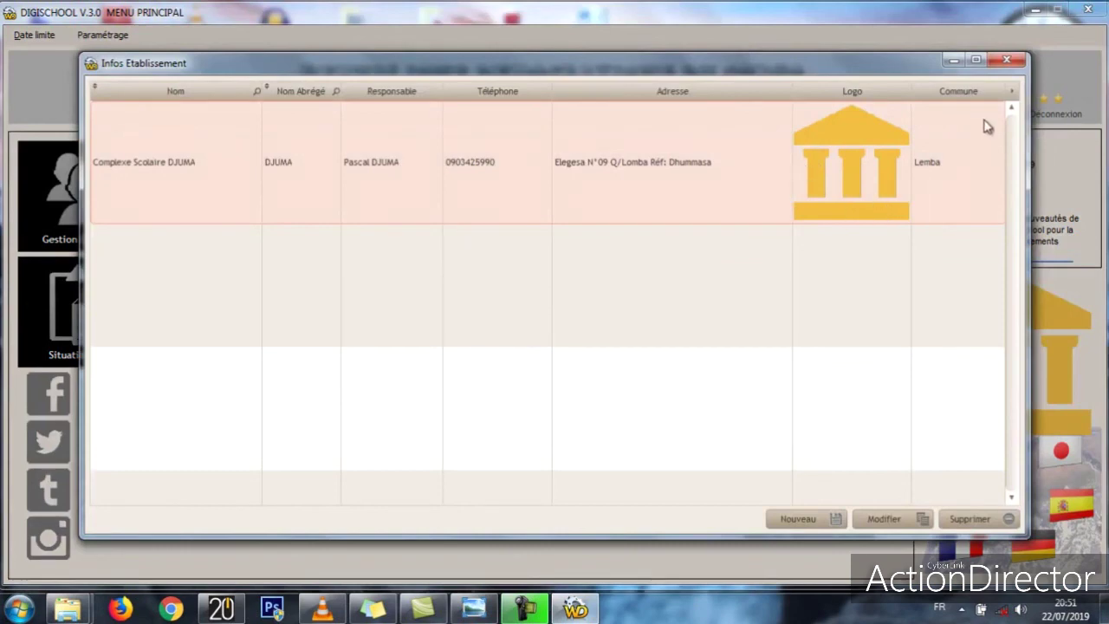
left_click(1007, 60)
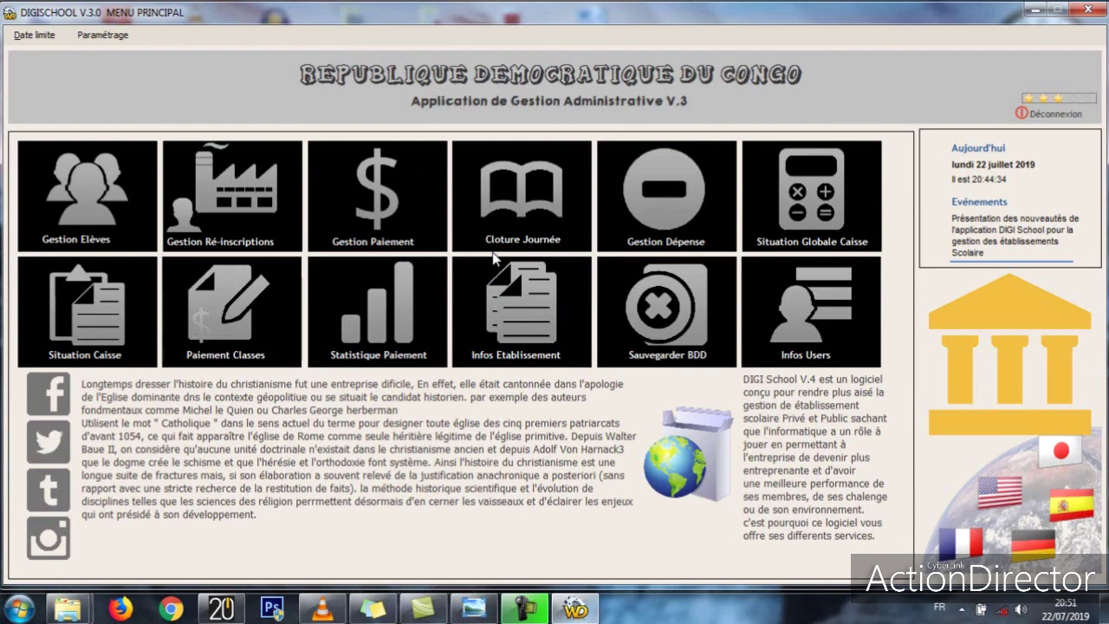
left_click(527, 609)
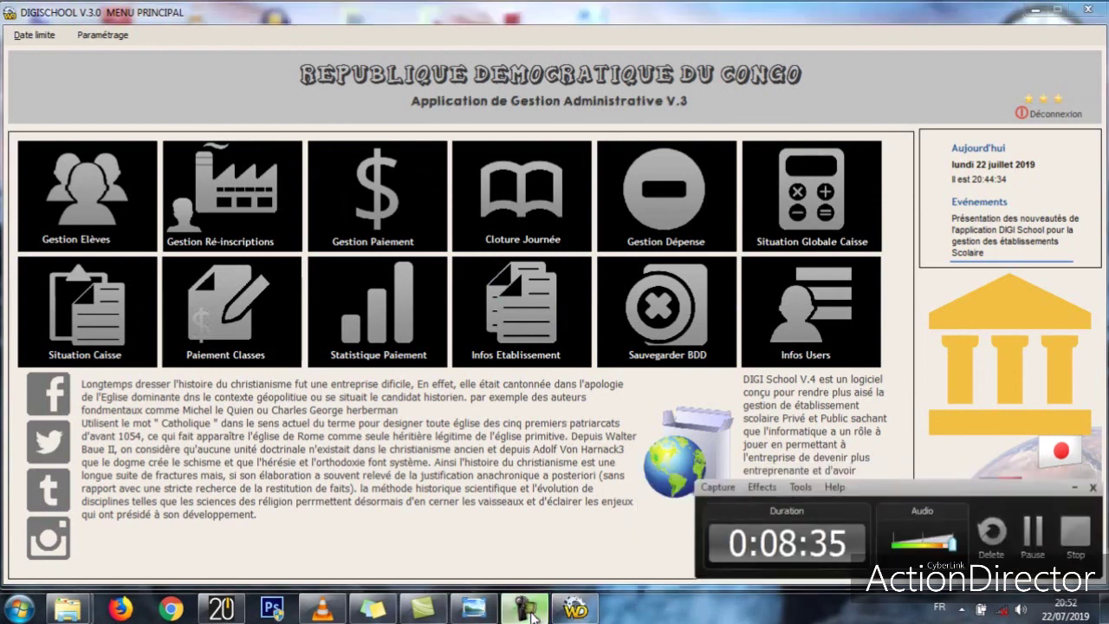